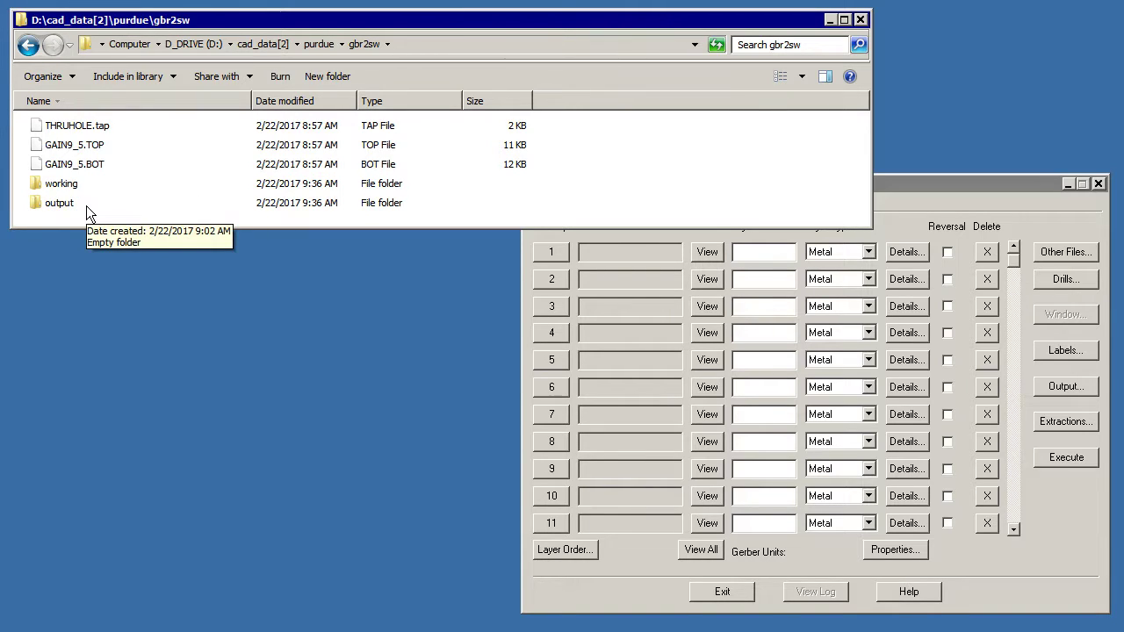
# - Review the working directory, output directory, arc resolution and maximum points in the preferences, then accept them
pyautogui.moveTo(950, 179); pyautogui.dragTo(878, 166)
pyautogui.click(514, 187)
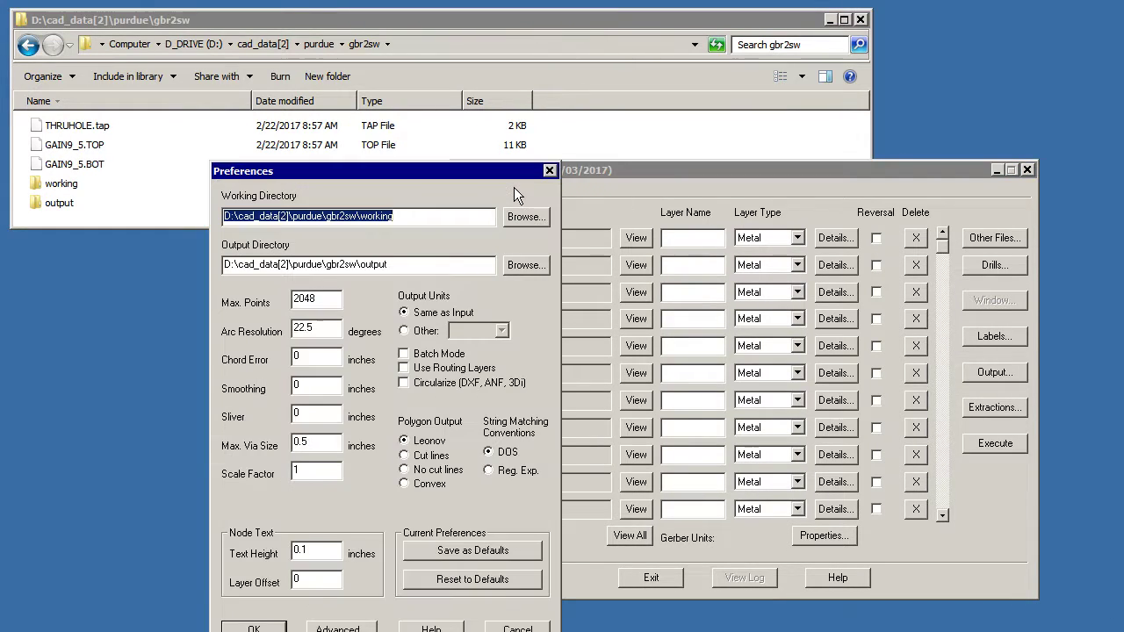
pyautogui.click(417, 217)
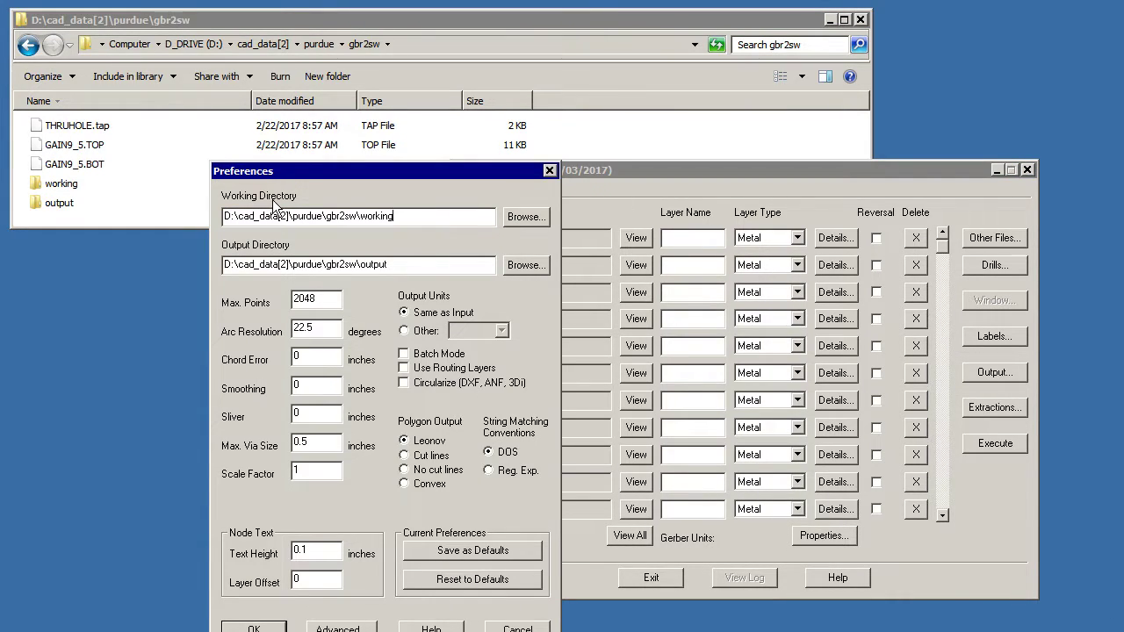
pyautogui.moveTo(434, 223); pyautogui.dragTo(223, 225)
pyautogui.click(391, 265)
pyautogui.moveTo(395, 264); pyautogui.dragTo(222, 266)
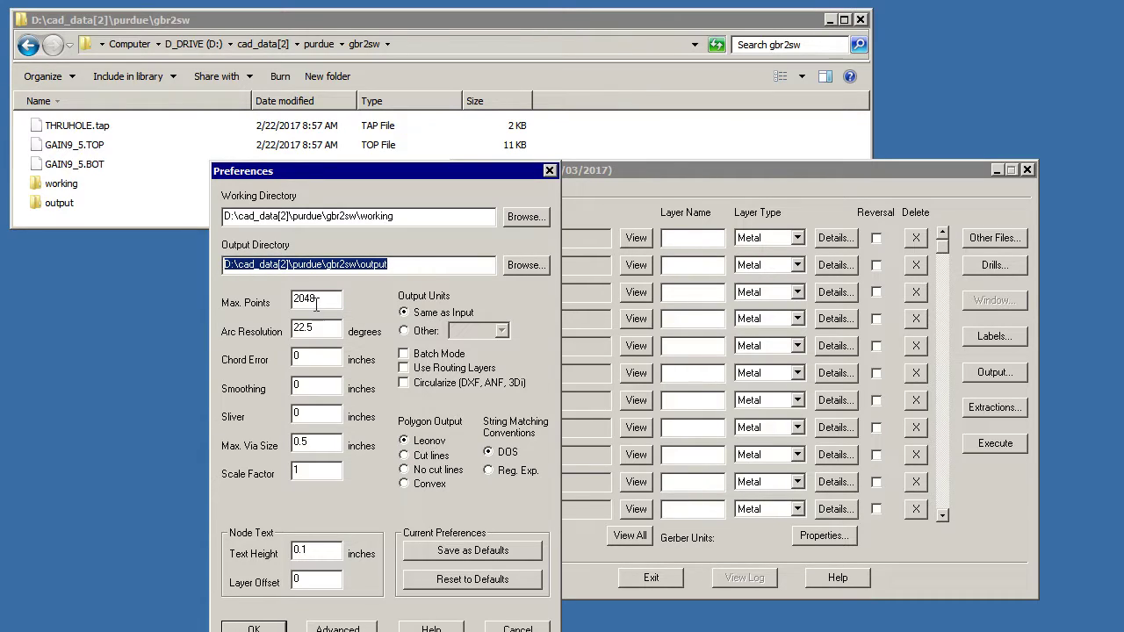
pyautogui.doubleClick(321, 332)
pyautogui.click(319, 332)
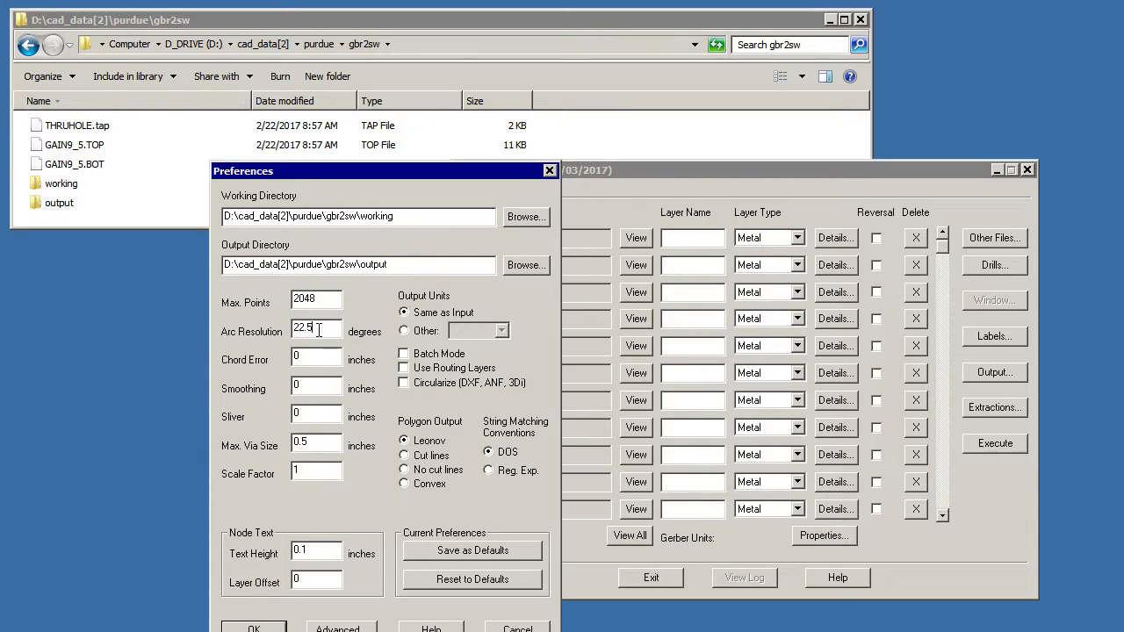
pyautogui.doubleClick(318, 301)
pyautogui.click(274, 626)
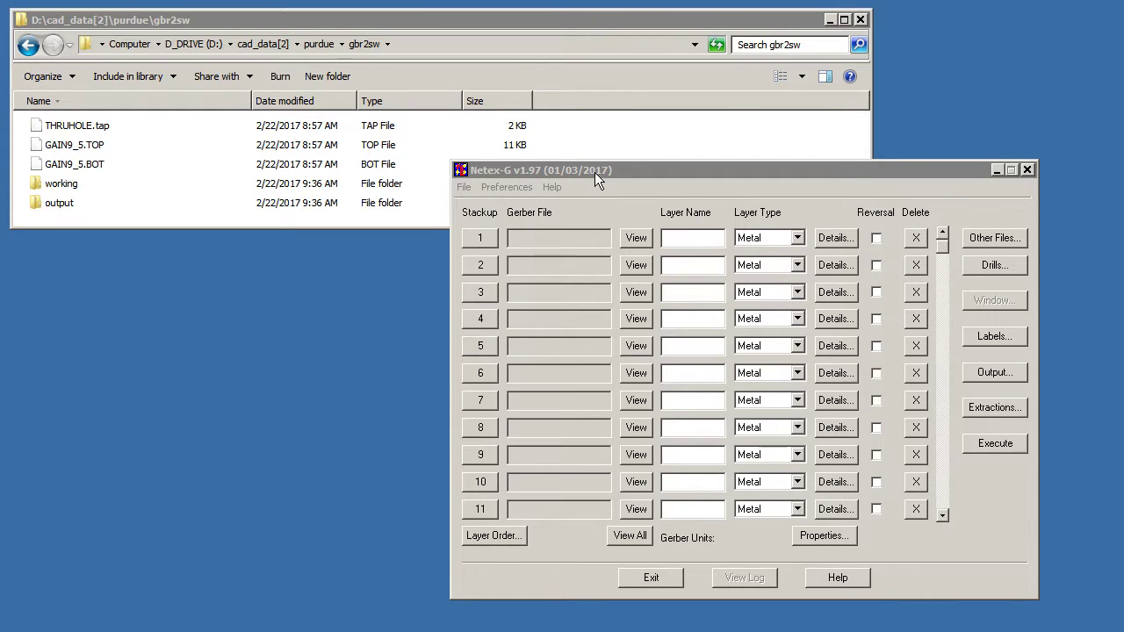
# - Load GAIN9_5.TOP from the gbr2sw folder as stackup layer 1, filtering the file list with *.top
pyautogui.moveTo(595, 172); pyautogui.dragTo(568, 148)
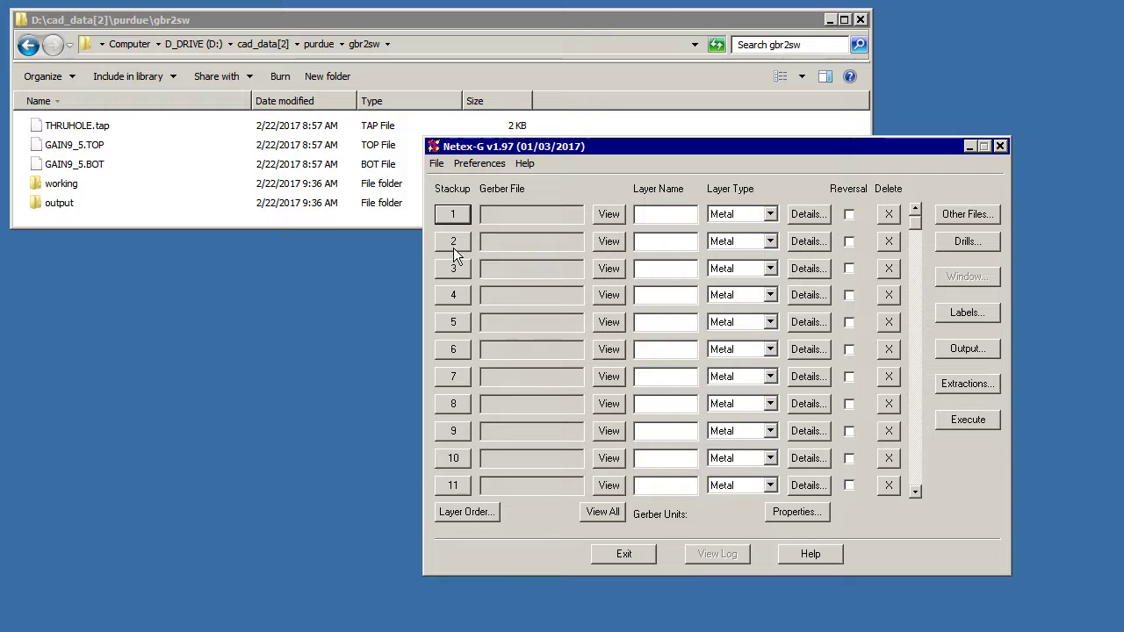
pyautogui.click(461, 214)
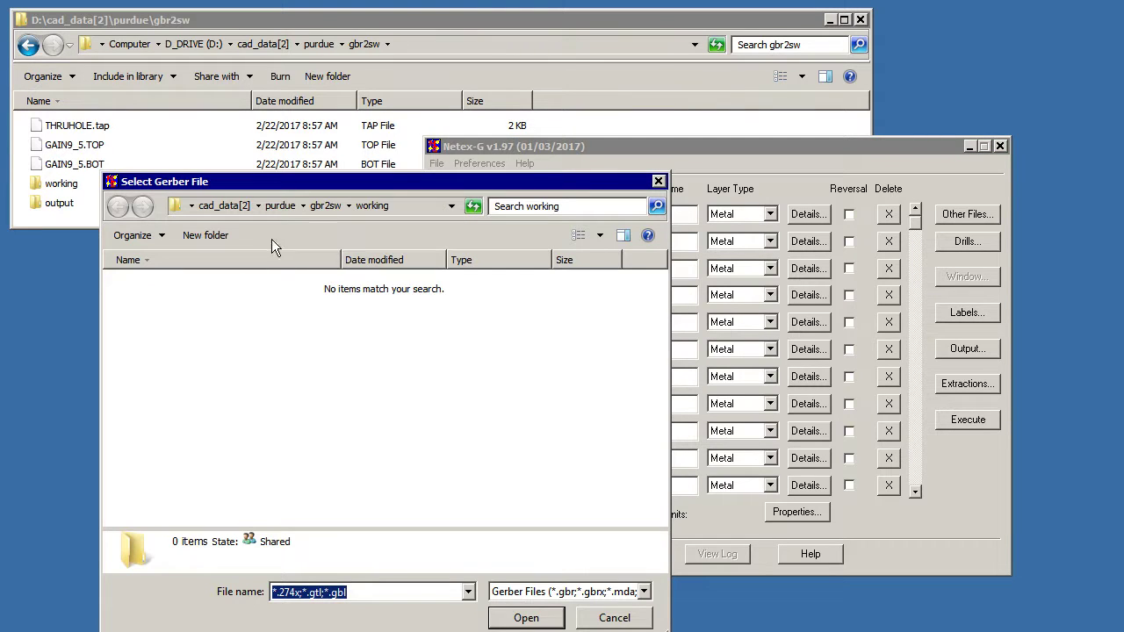
pyautogui.click(320, 205)
pyautogui.moveTo(306, 187); pyautogui.dragTo(380, 166)
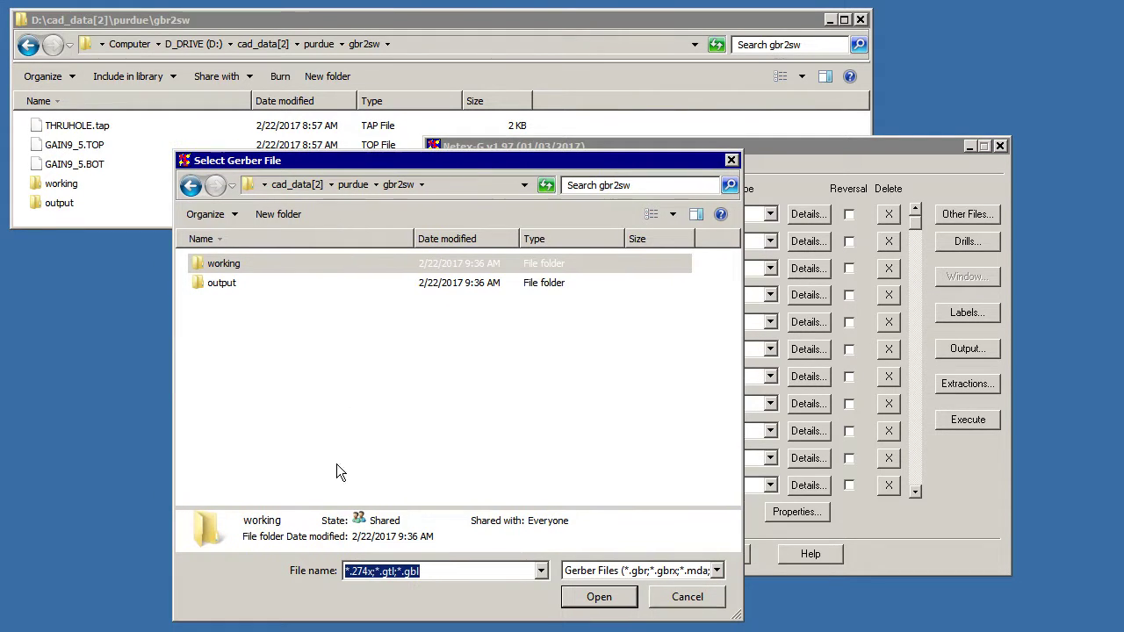
pyautogui.write('*.top')
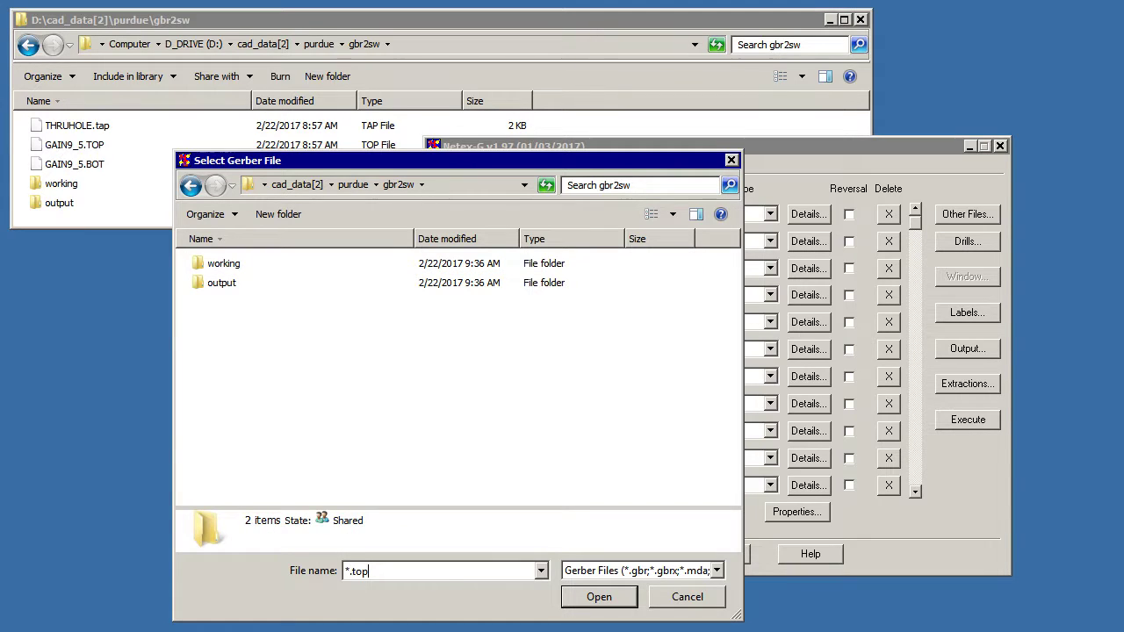
pyautogui.press('Return')
pyautogui.click(396, 266)
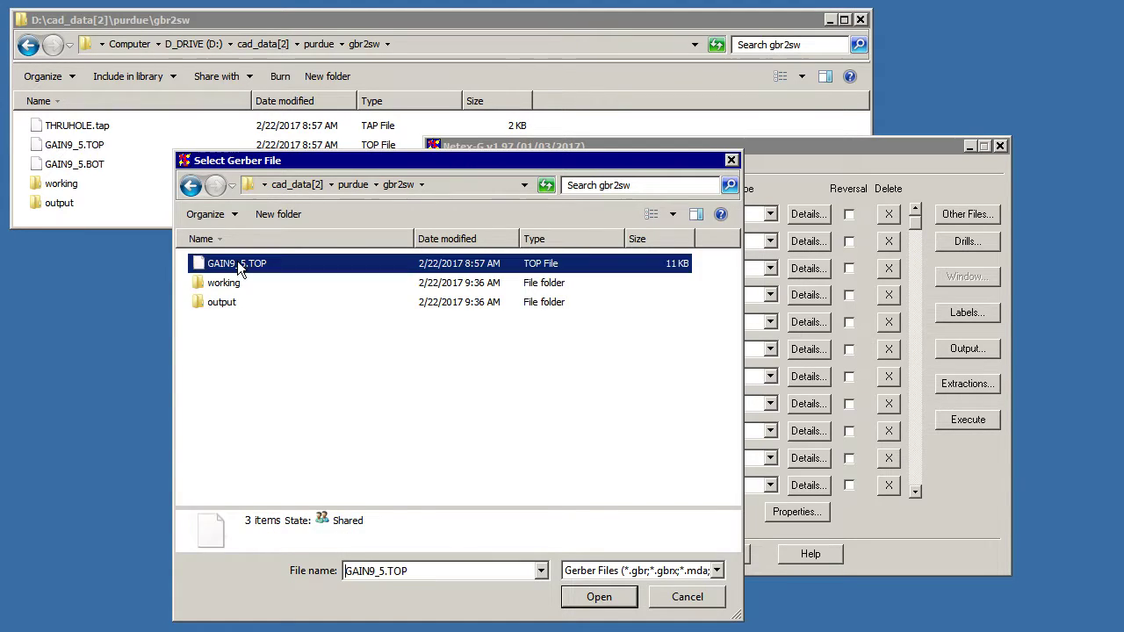
pyautogui.click(615, 600)
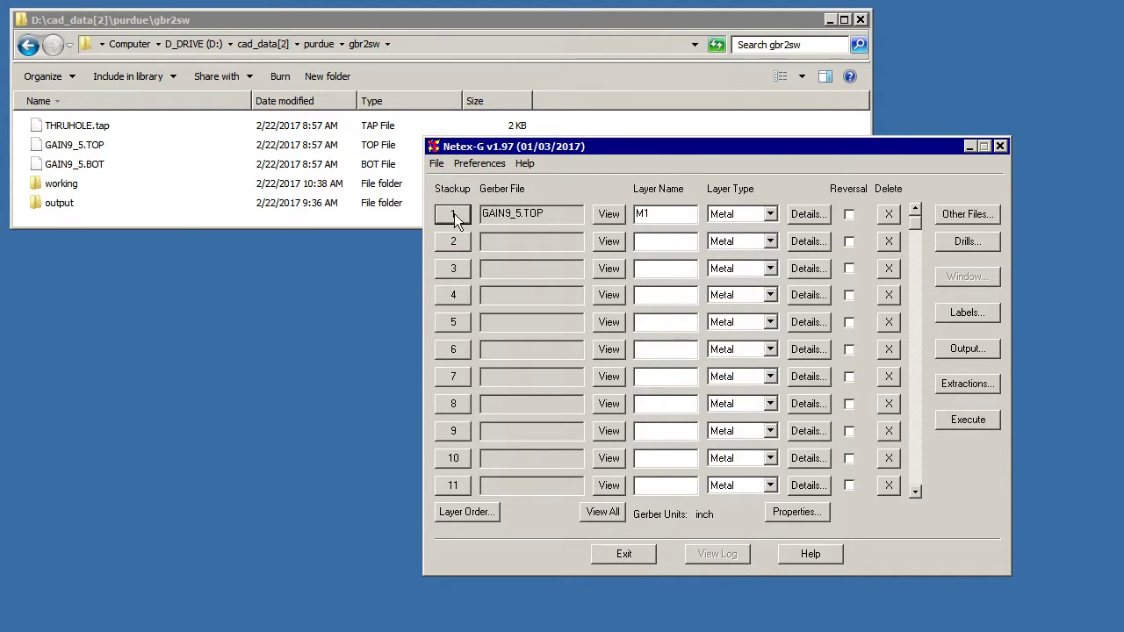
# - Set stackup layer 2 to Dielectric and load GAIN9_5.BOT as layer 3, filtering the file list with *.bot
pyautogui.click(770, 241)
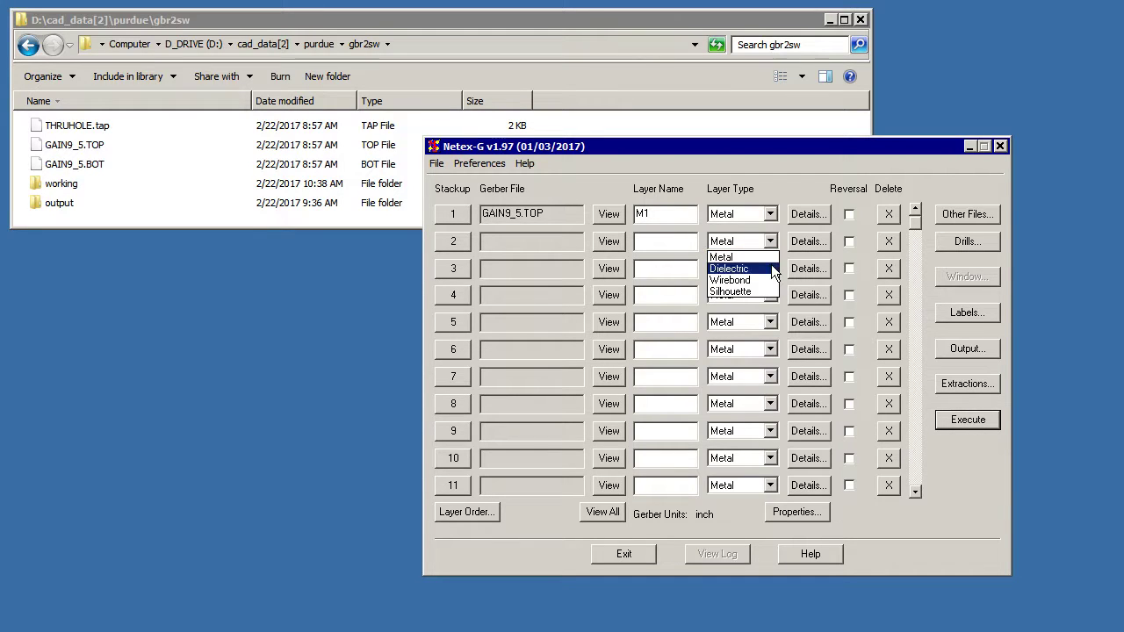
pyautogui.click(771, 264)
pyautogui.click(453, 268)
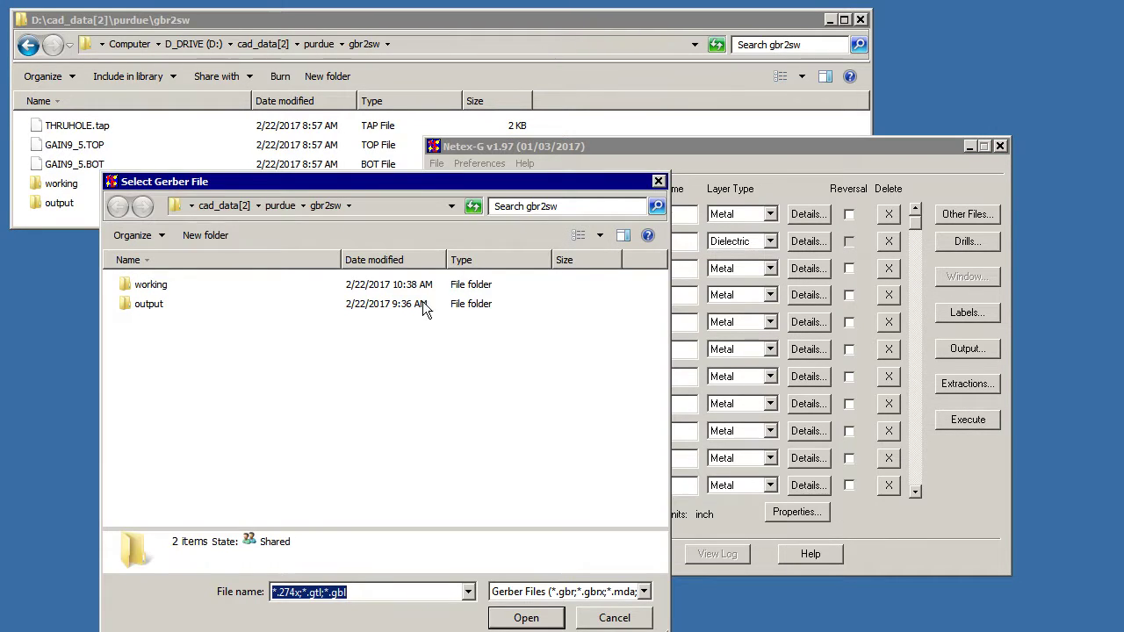
pyautogui.write('*.bot')
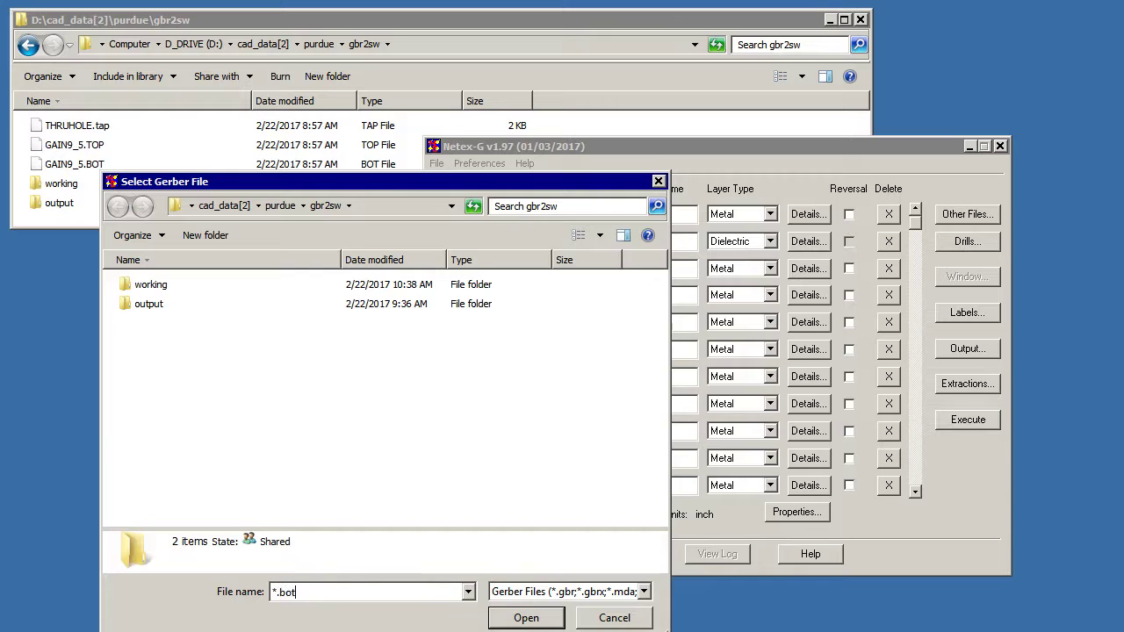
pyautogui.press('Return')
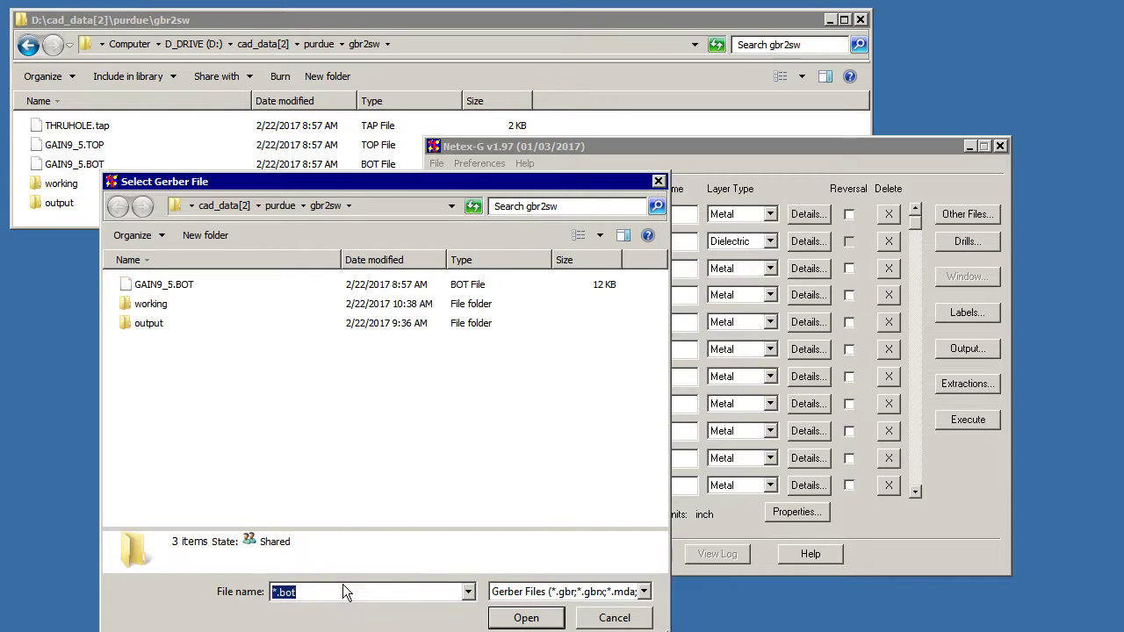
pyautogui.click(184, 288)
pyautogui.click(530, 617)
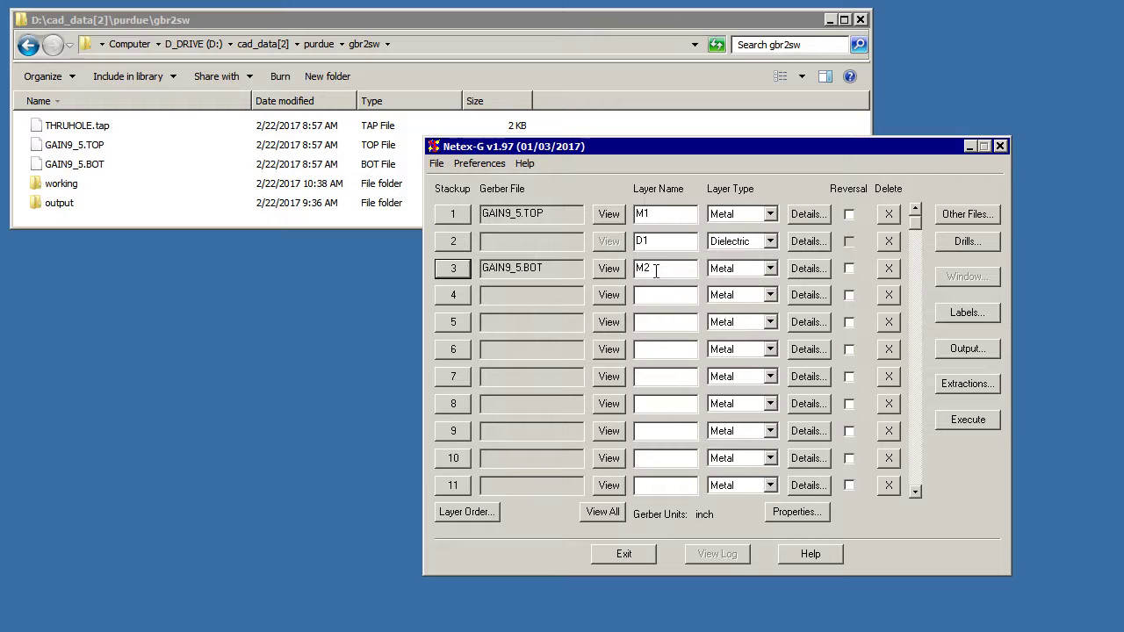
# - Set the thickness of both metal layers, M1 and M2, to 0.001 in the layer properties
pyautogui.click(798, 512)
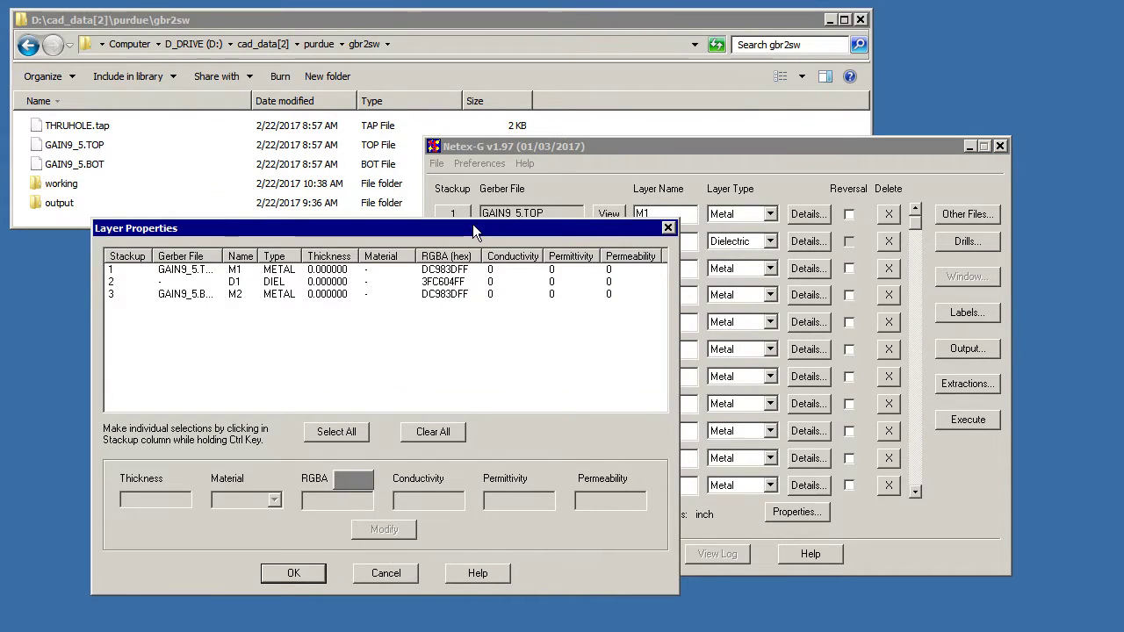
pyautogui.moveTo(472, 224); pyautogui.dragTo(657, 184)
pyautogui.click(296, 229)
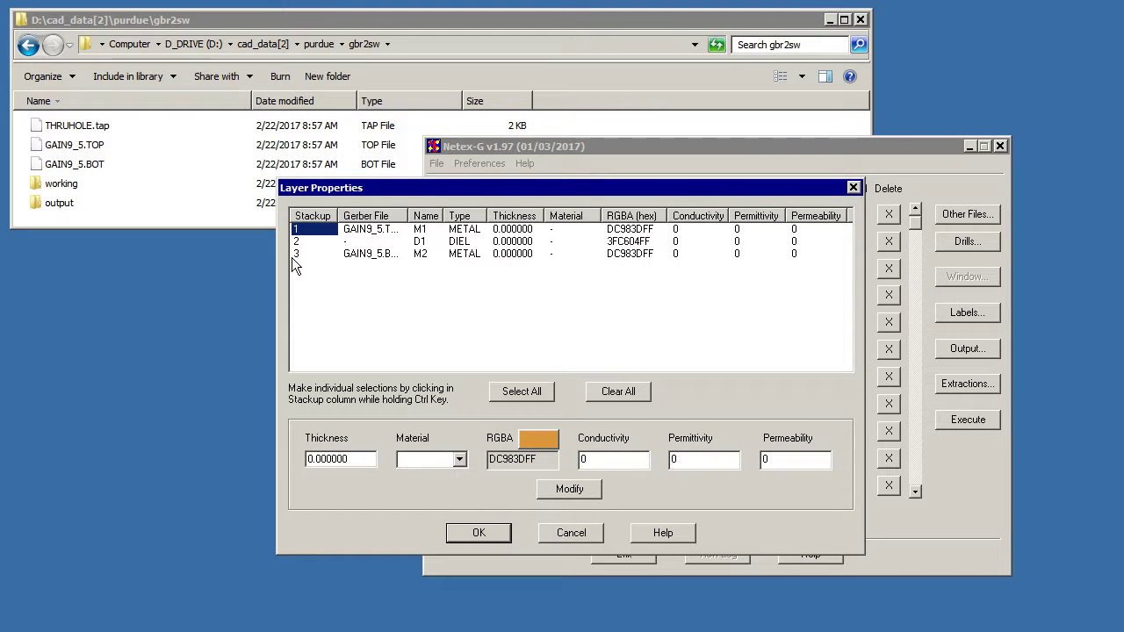
pyautogui.keyDown('ctrl'); pyautogui.click(297, 254); pyautogui.keyUp('ctrl')
pyautogui.click(334, 459)
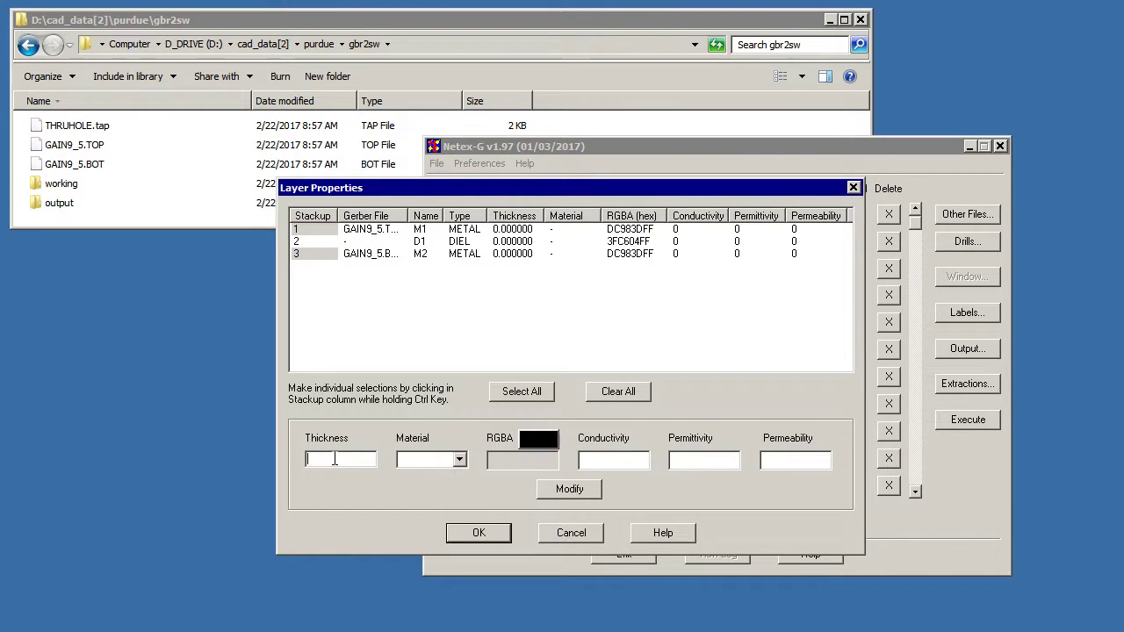
pyautogui.write('0.001')
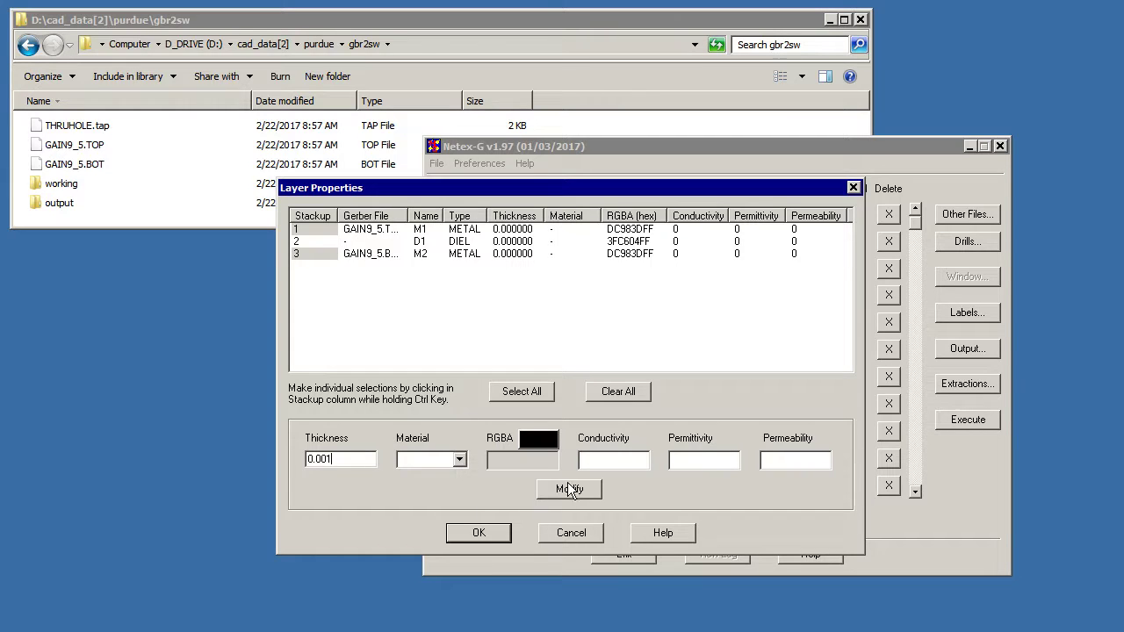
pyautogui.click(569, 489)
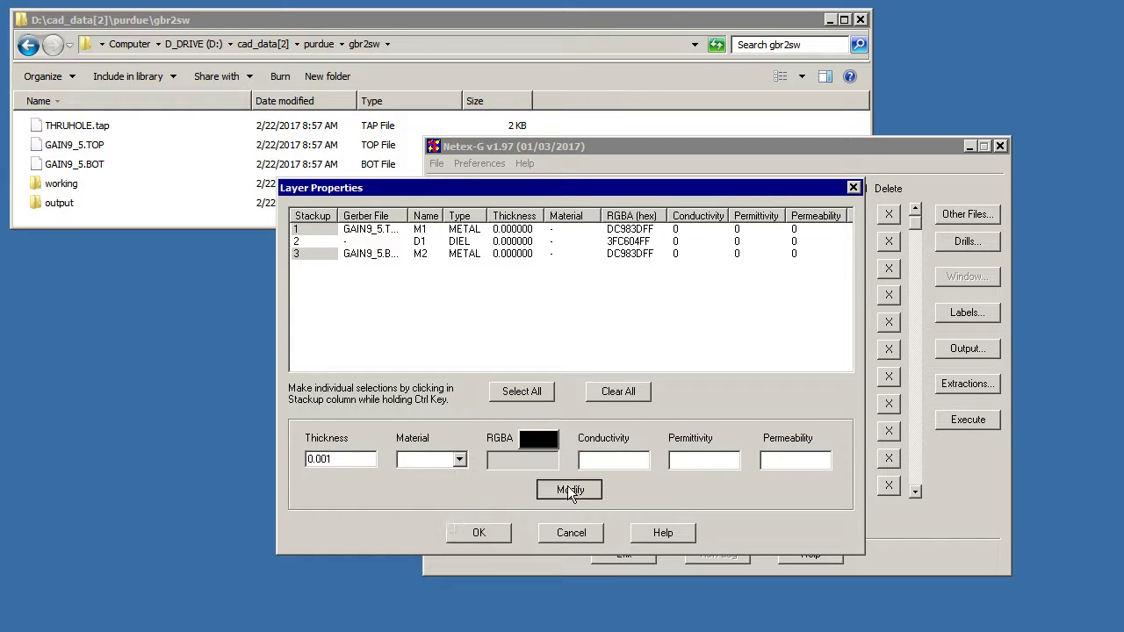
# - Set the thickness of dielectric layer D1 to 0.005 and accept the layer properties
pyautogui.click(303, 241)
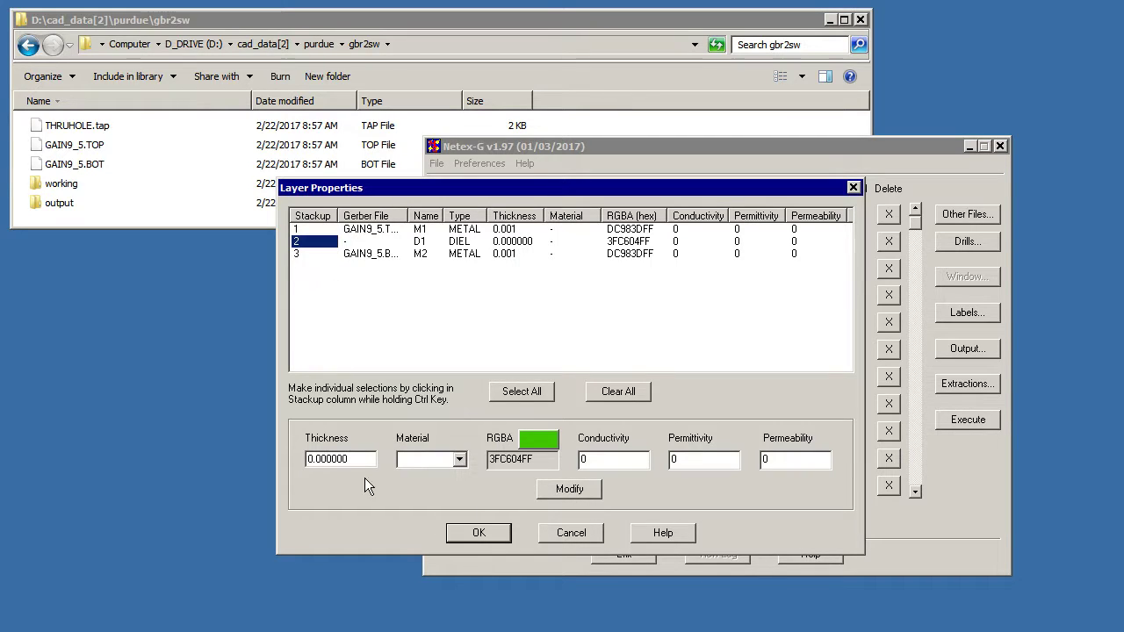
pyautogui.moveTo(348, 463); pyautogui.dragTo(323, 461)
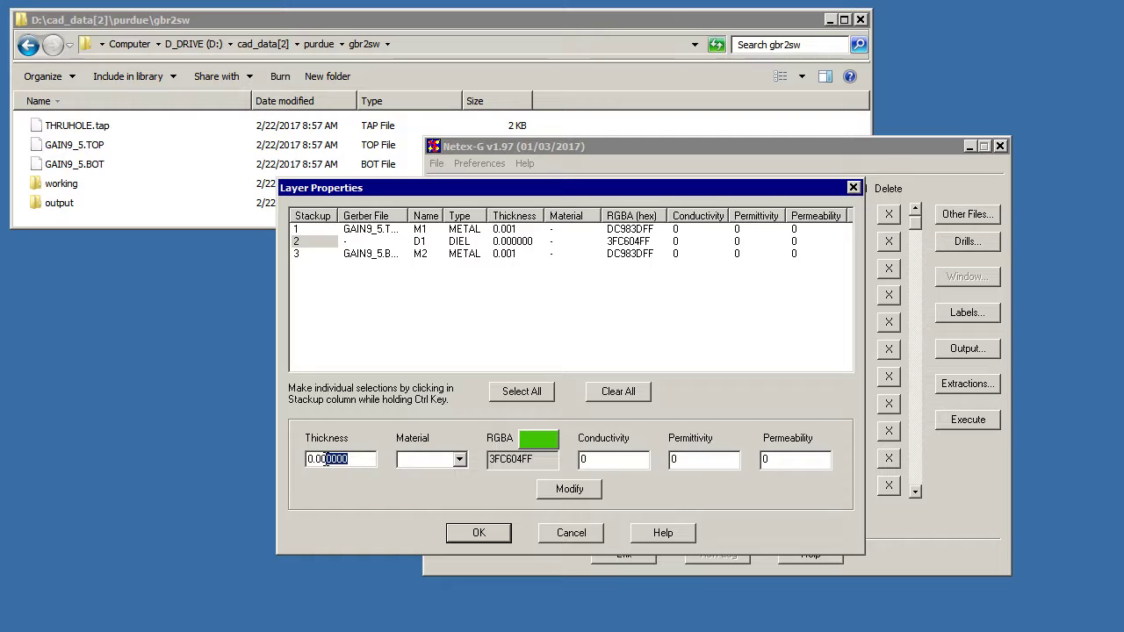
pyautogui.write('5')
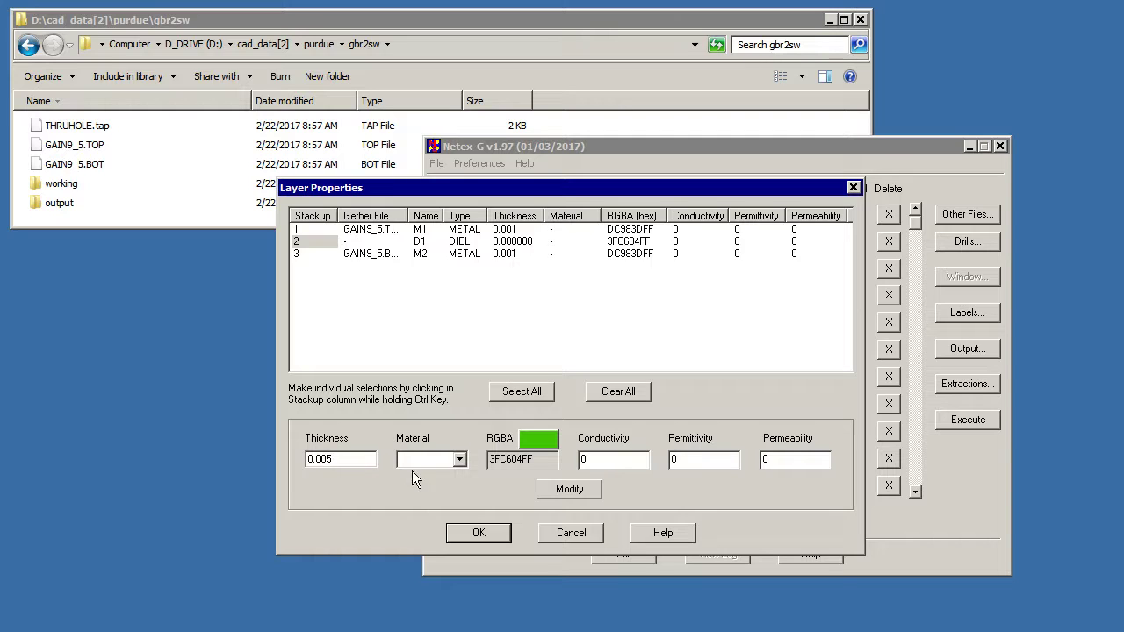
pyautogui.click(571, 492)
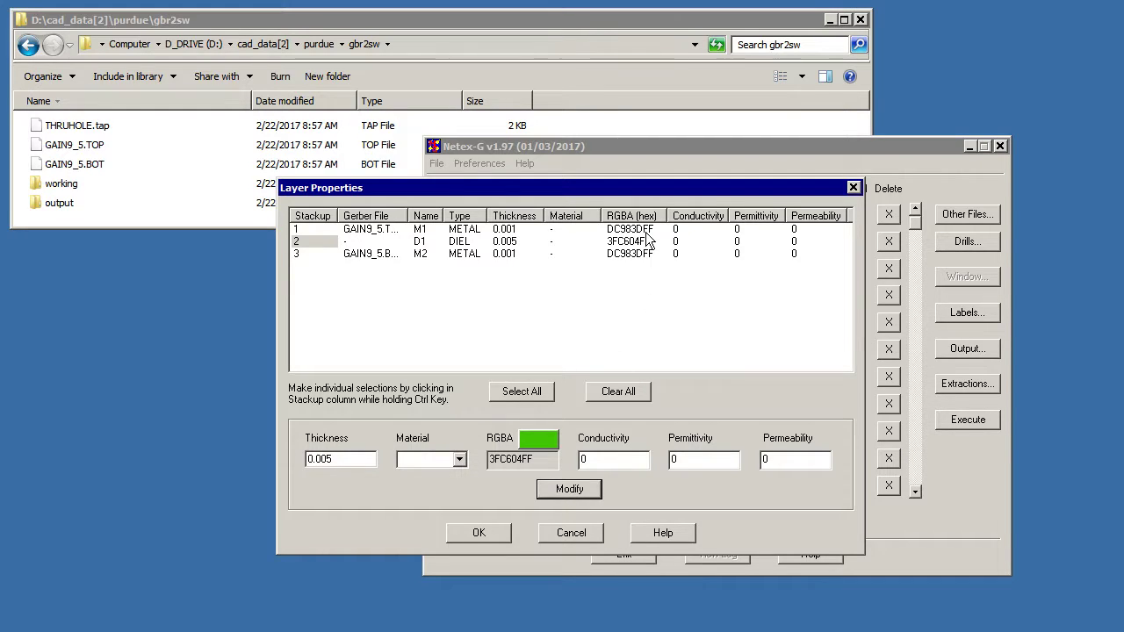
pyautogui.click(494, 534)
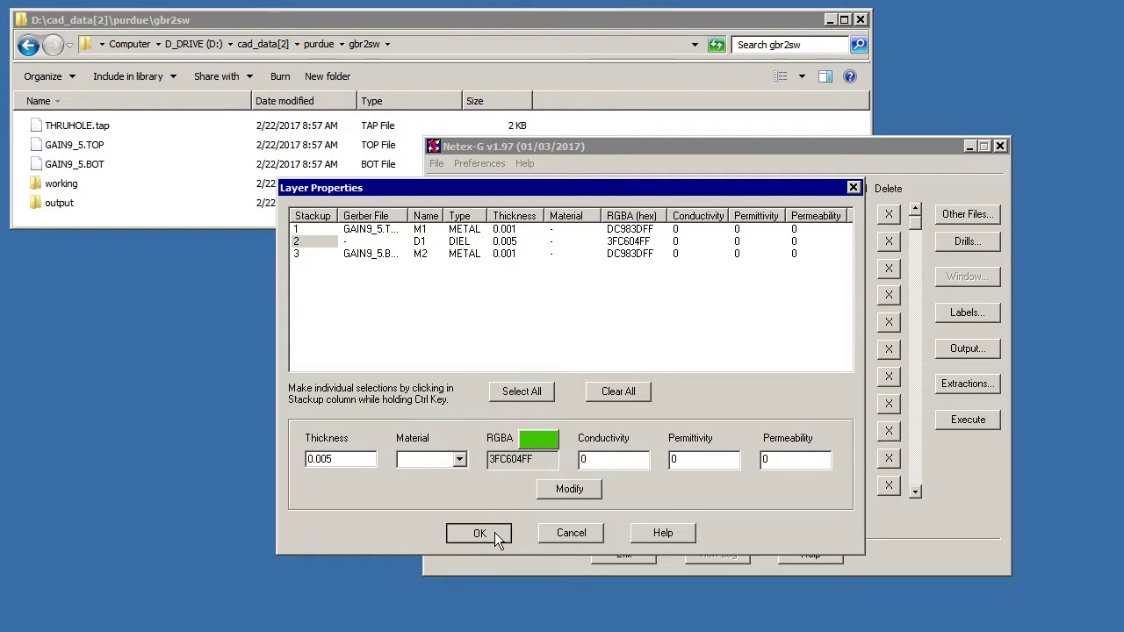
# - Open the Drill2Gbr converter from the drill settings and load GAIN9_5.TOP as the Gerber format reference file
pyautogui.moveTo(696, 147); pyautogui.dragTo(670, 143)
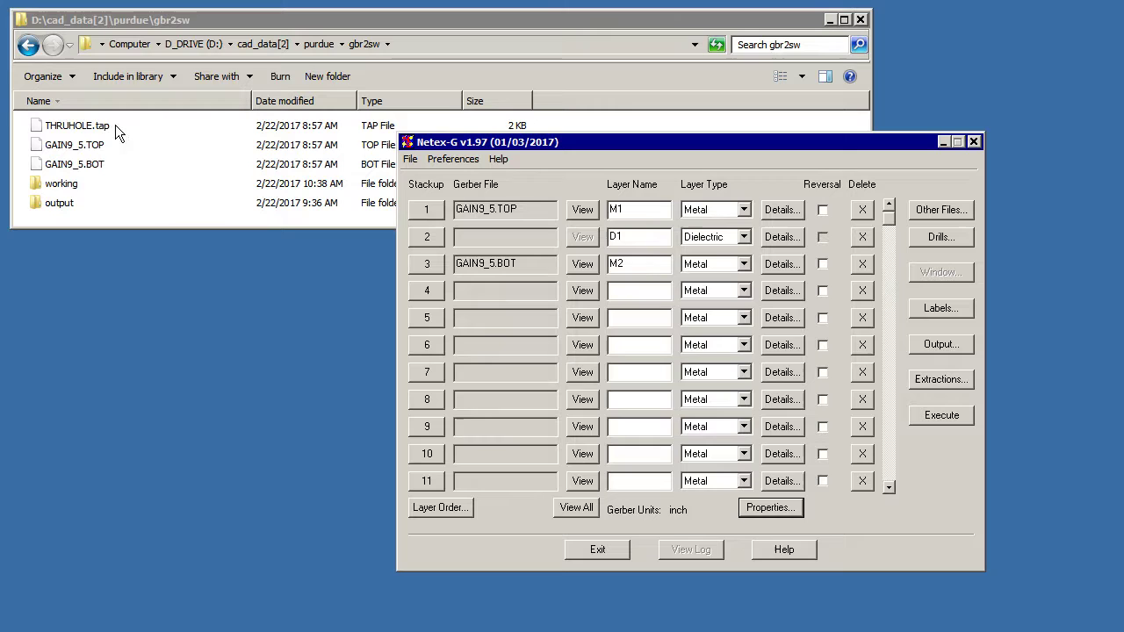
pyautogui.click(940, 237)
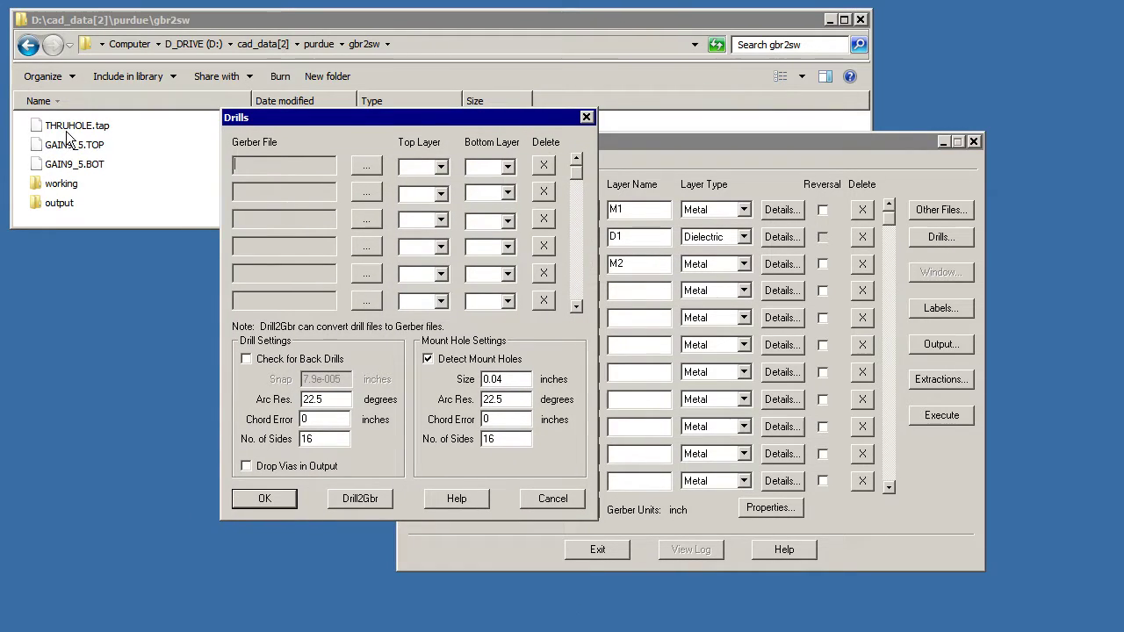
pyautogui.click(361, 498)
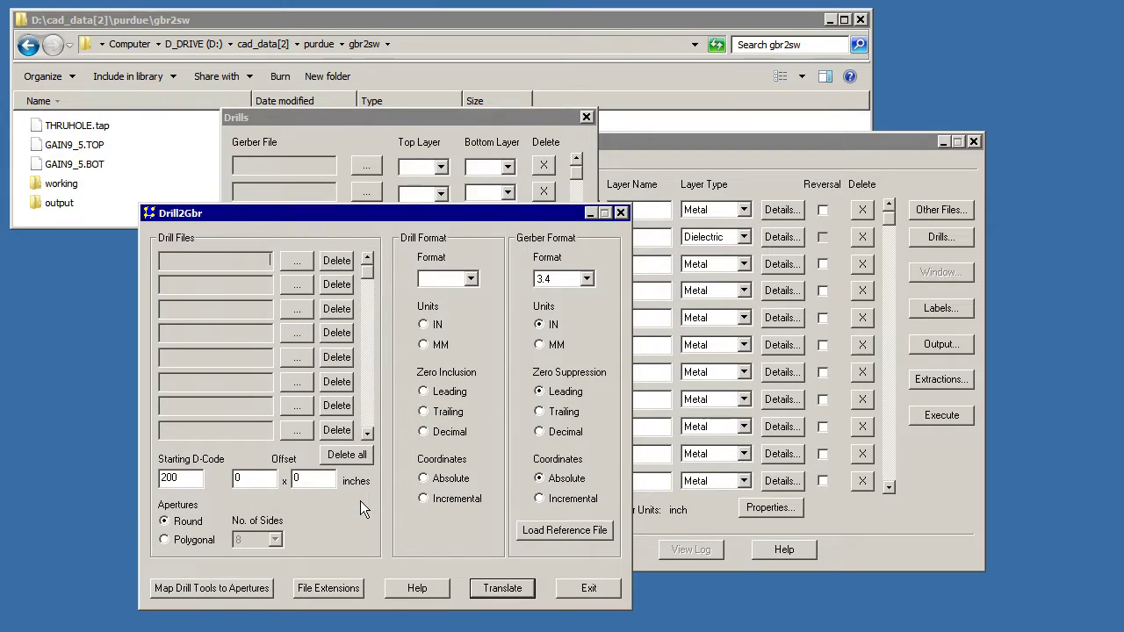
pyautogui.moveTo(394, 196); pyautogui.dragTo(591, 165)
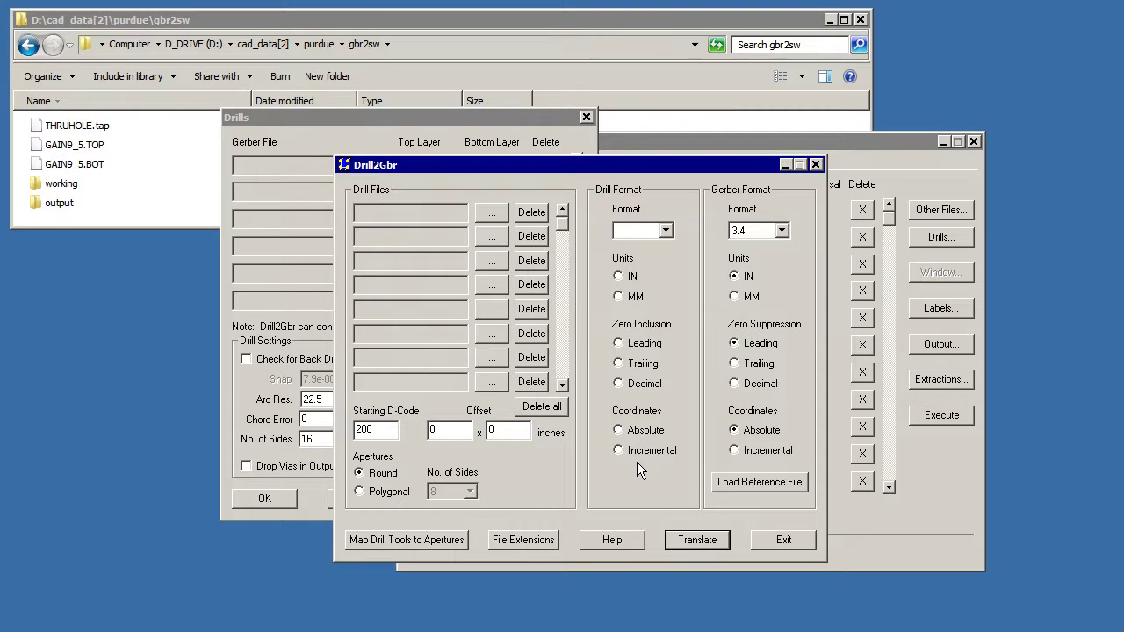
pyautogui.click(753, 490)
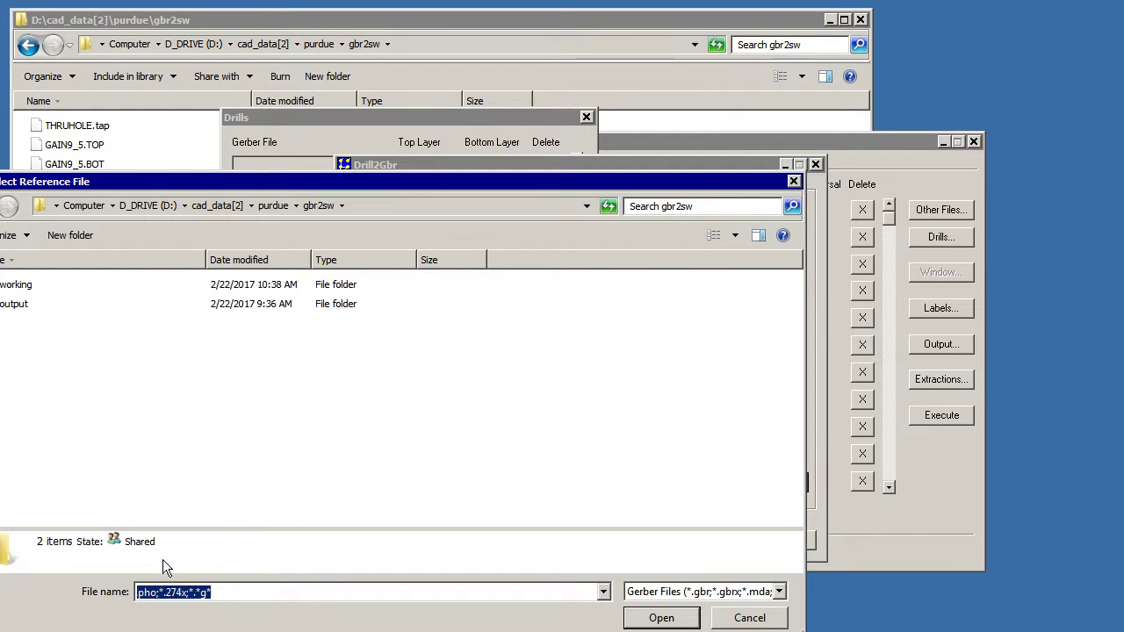
pyautogui.click(242, 594)
pyautogui.moveTo(243, 594); pyautogui.dragTo(89, 594)
pyautogui.write('*.')
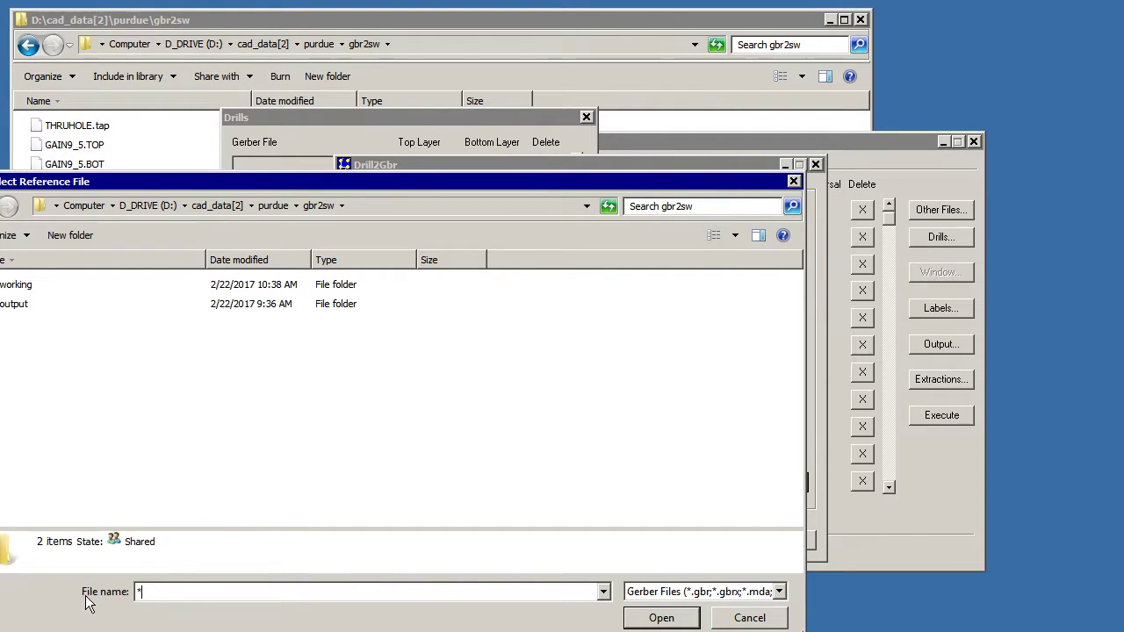
pyautogui.write('top')
pyautogui.press('Return')
pyautogui.click(28, 283)
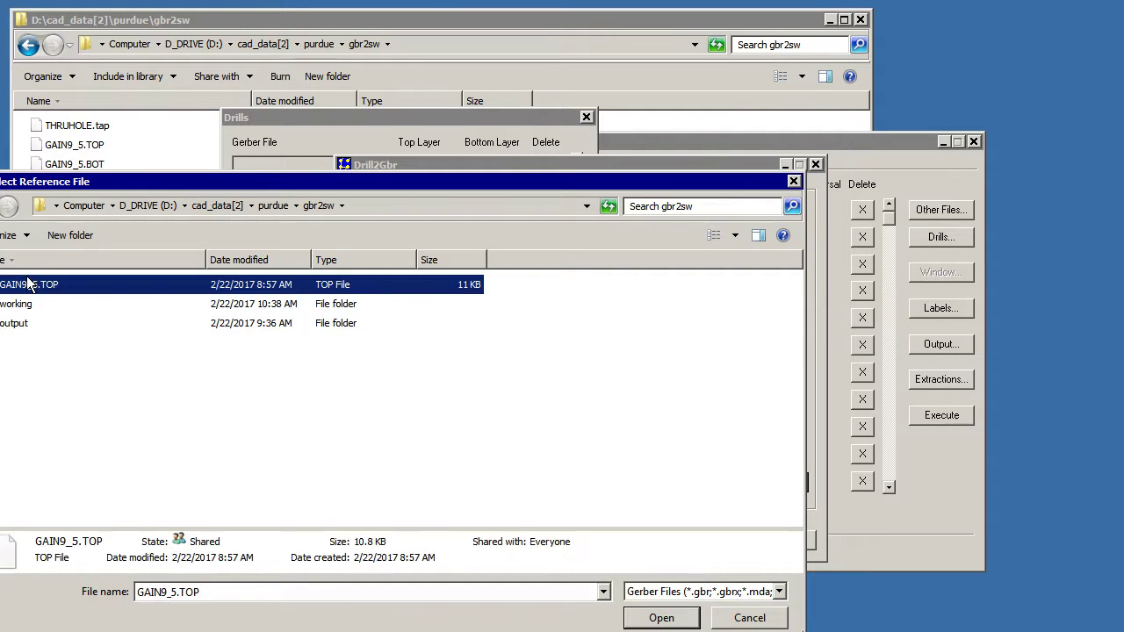
pyautogui.click(686, 622)
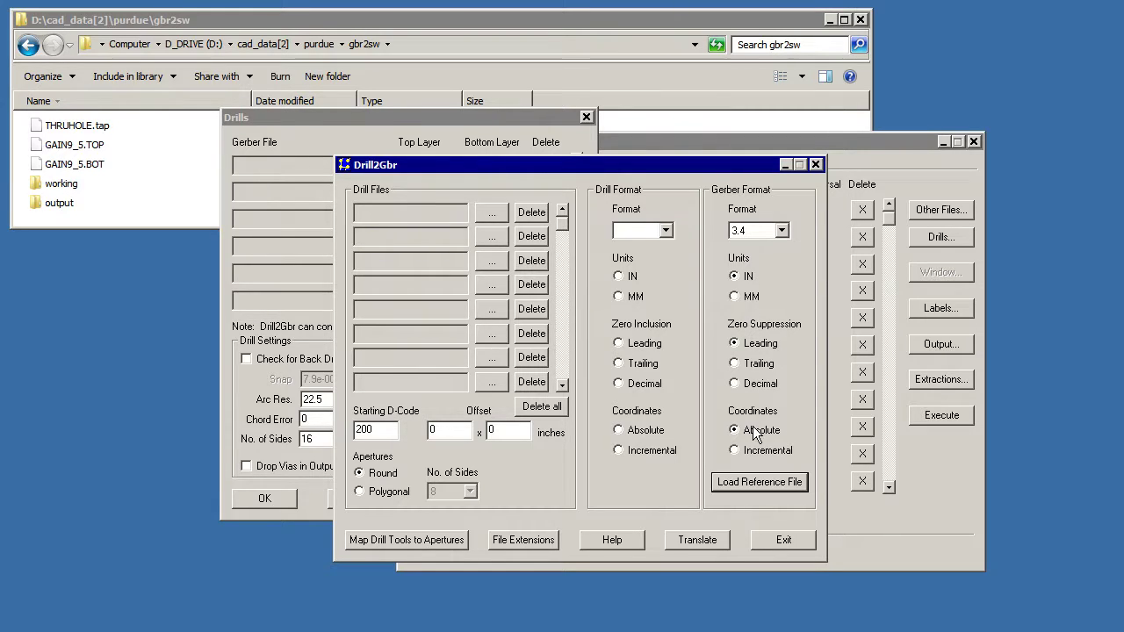
# - Load THRUHOLE.tap as the first drill file, filtering the file list with *.tap
pyautogui.click(492, 213)
pyautogui.write('*.')
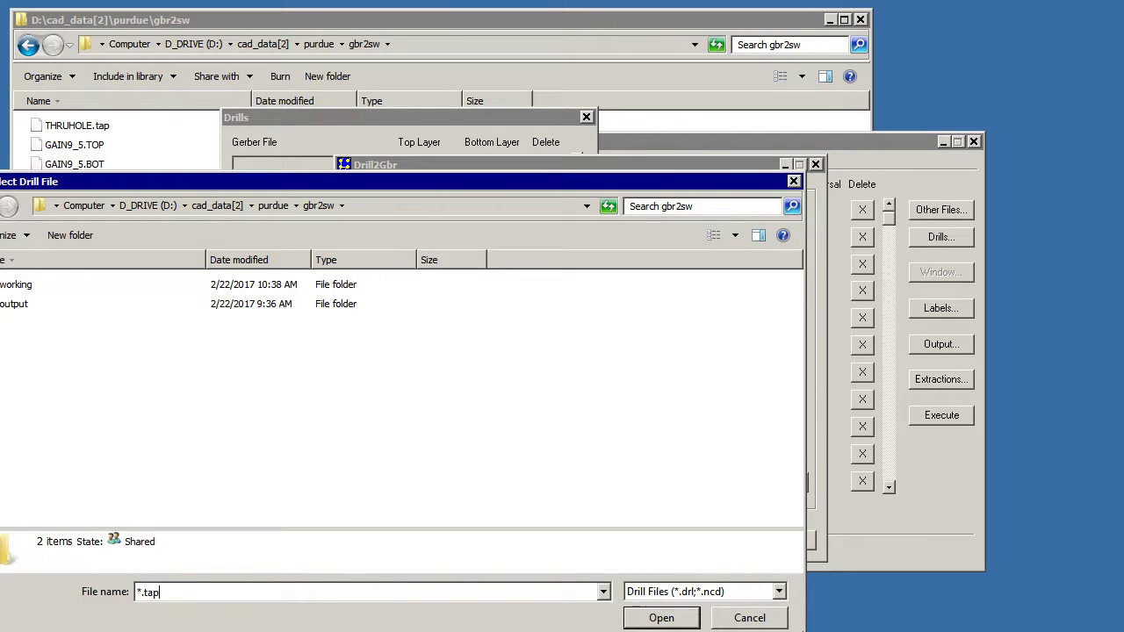
pyautogui.write('tap')
pyautogui.press('Return')
pyautogui.click(38, 284)
pyautogui.click(657, 619)
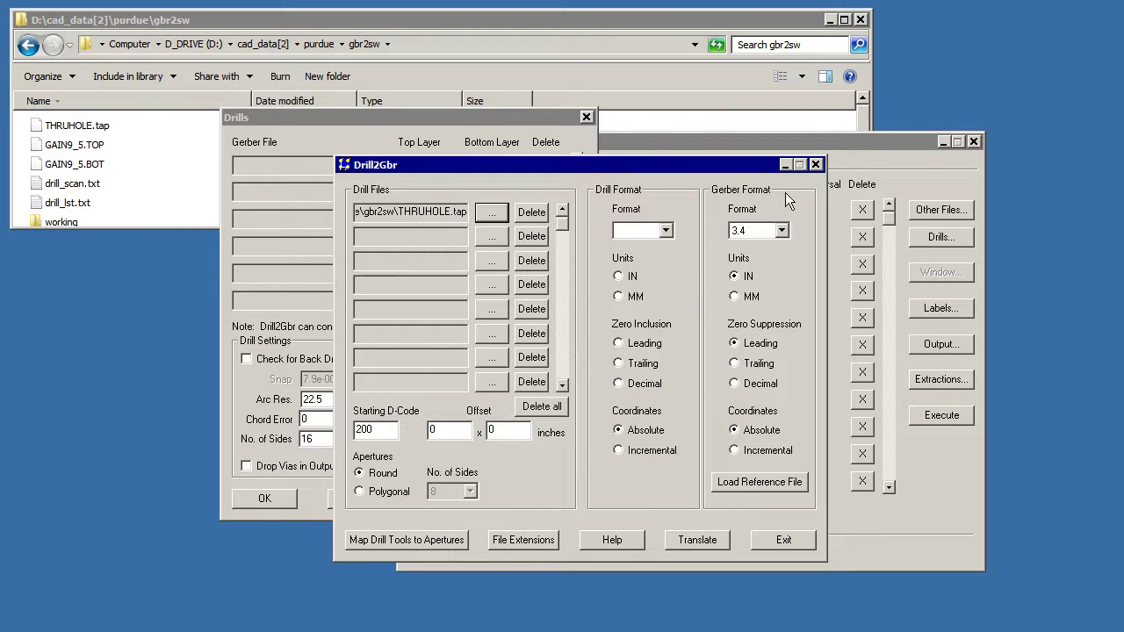
# - Set the drill format's units to IN and its zero inclusion to Leading, checking the coordinates in THRUHOLE.tap
pyautogui.click(619, 277)
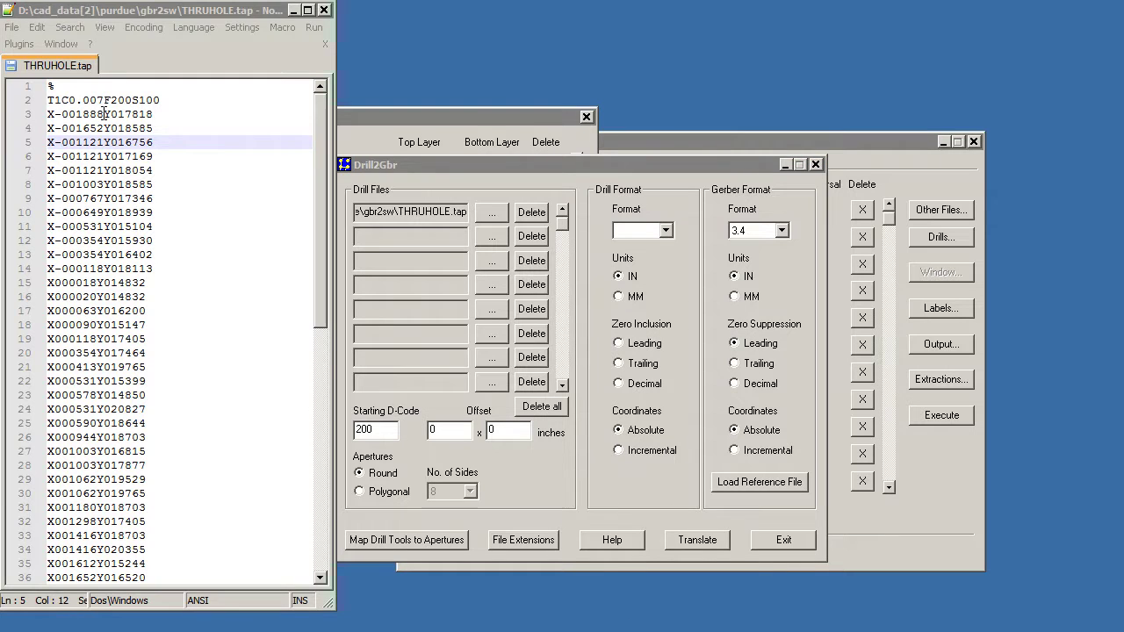
pyautogui.moveTo(103, 114); pyautogui.dragTo(62, 115)
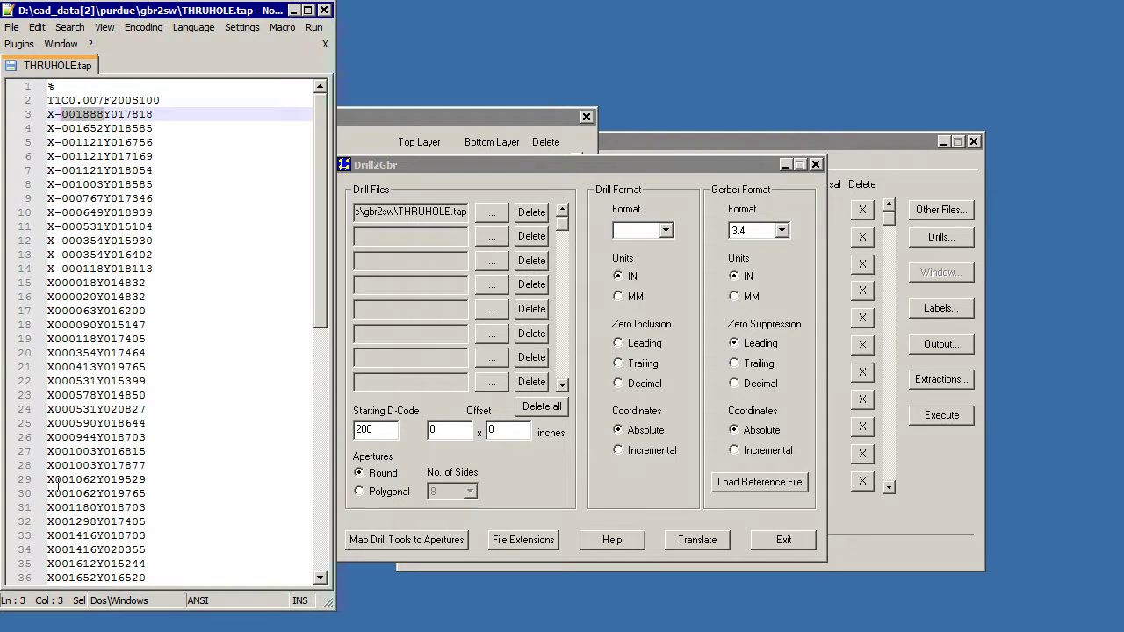
pyautogui.click(658, 344)
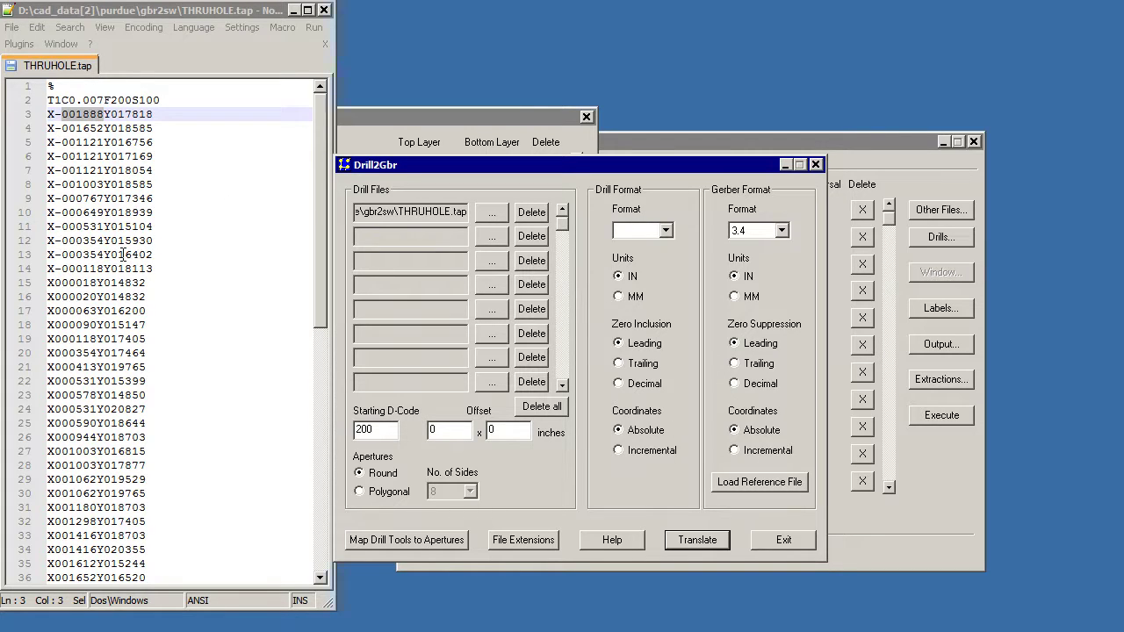
# - Examine the coordinate digits in THRUHOLE.tap and set the drill number format to 2.4
pyautogui.click(153, 255)
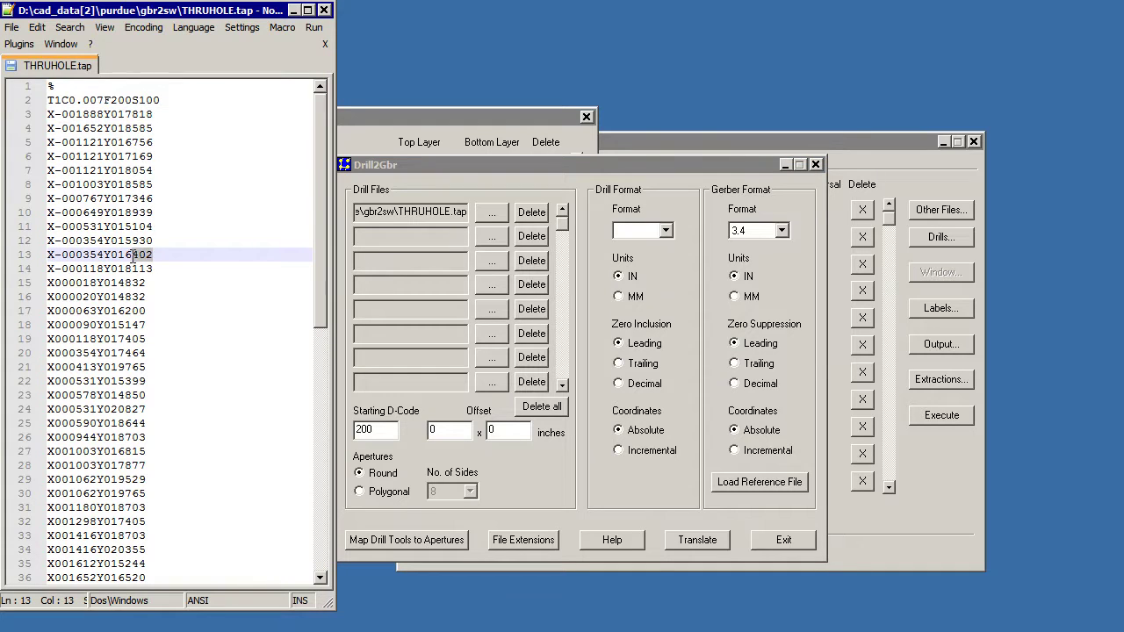
pyautogui.doubleClick(127, 255)
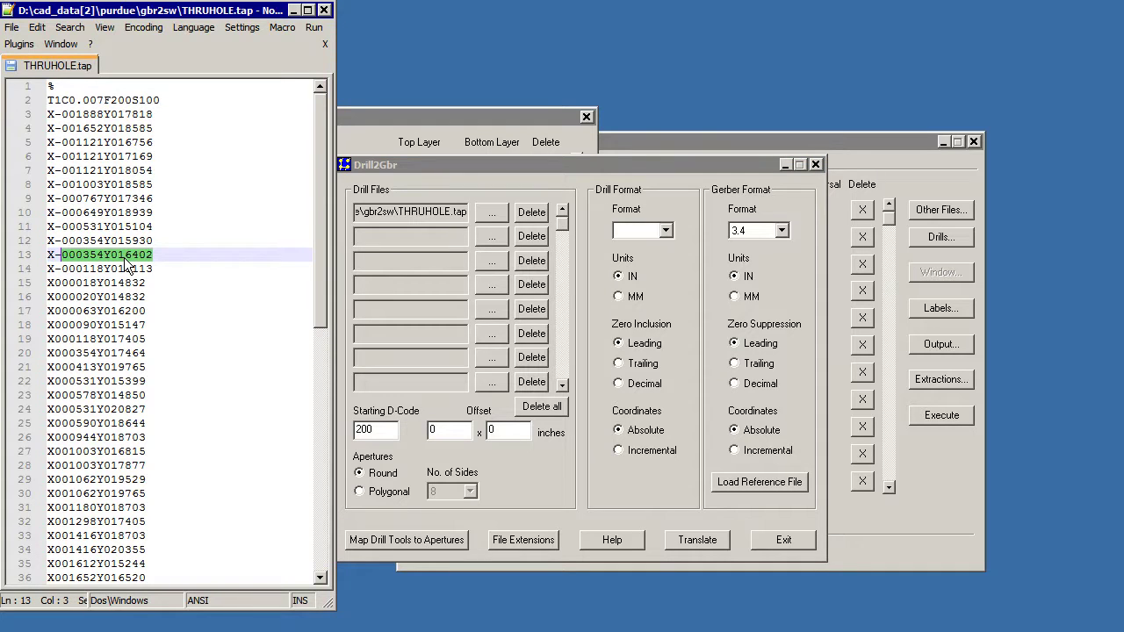
pyautogui.click(127, 254)
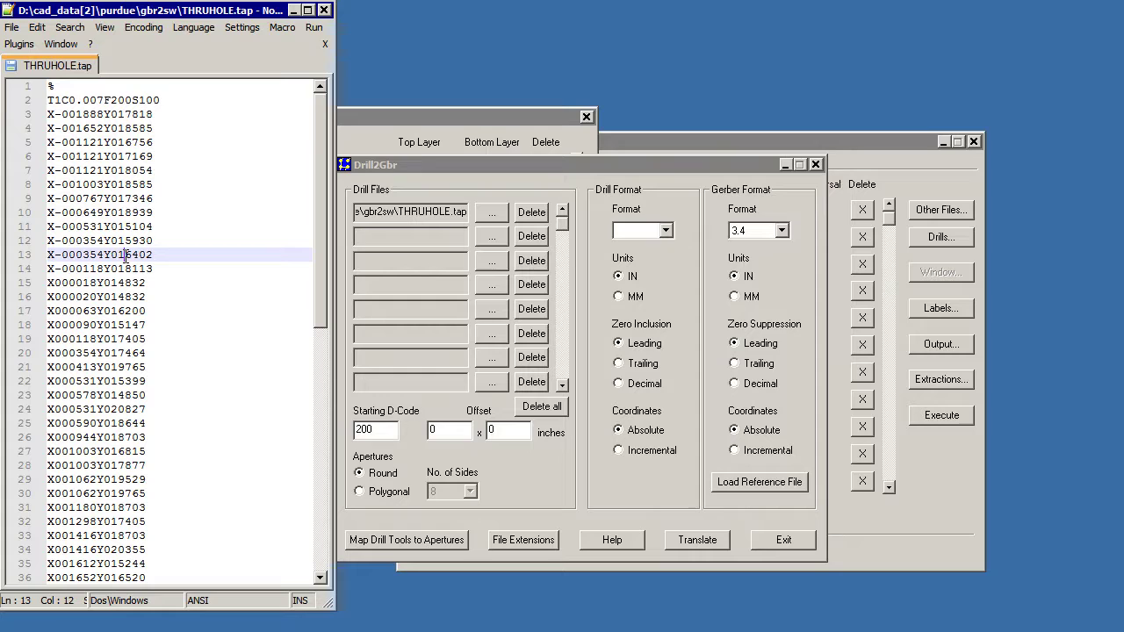
pyautogui.moveTo(126, 254); pyautogui.dragTo(111, 254)
pyautogui.click(125, 255)
pyautogui.click(666, 230)
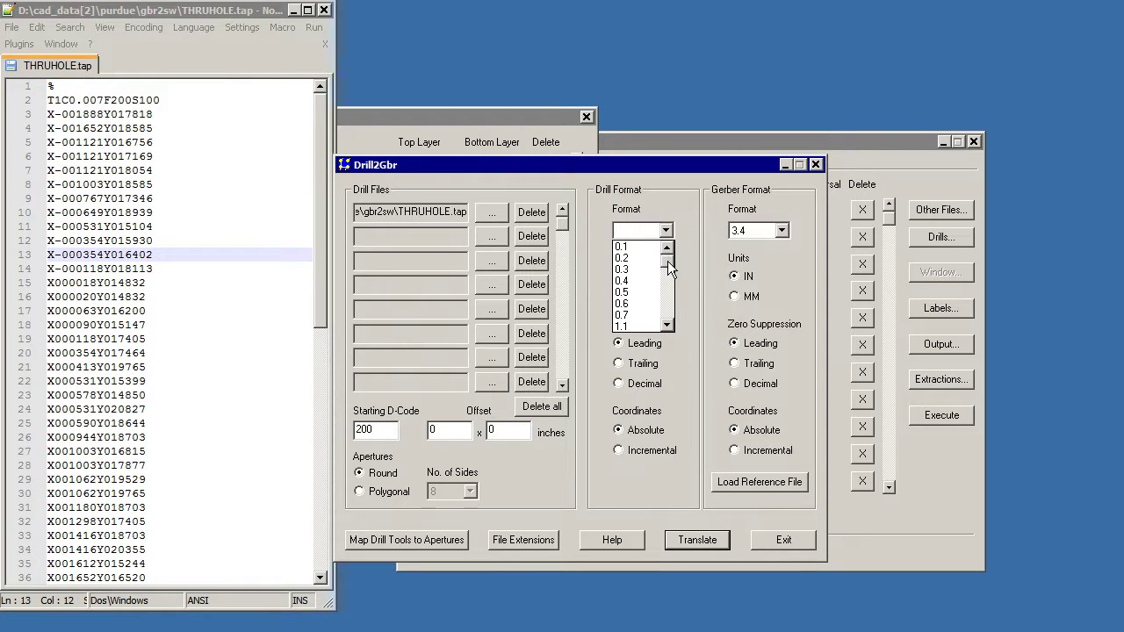
pyautogui.scroll(-4, 668, 268)
pyautogui.click(650, 318)
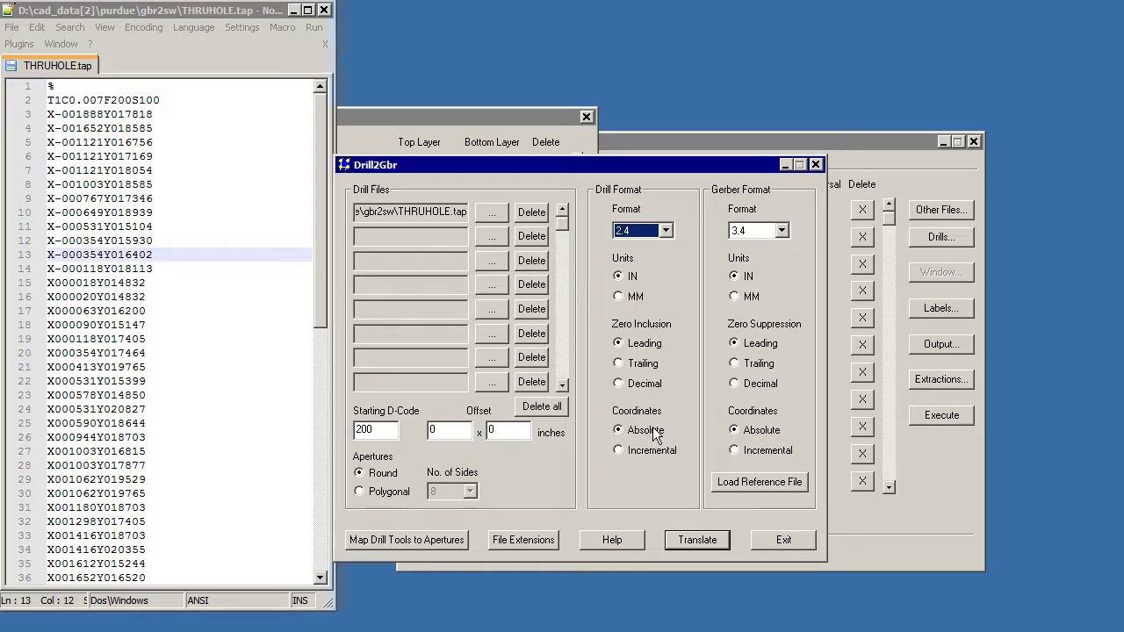
# - Translate the THRUHOLE.tap drill file to Gerber and exit the Drill2Gbr converter
pyautogui.click(698, 542)
pyautogui.click(443, 450)
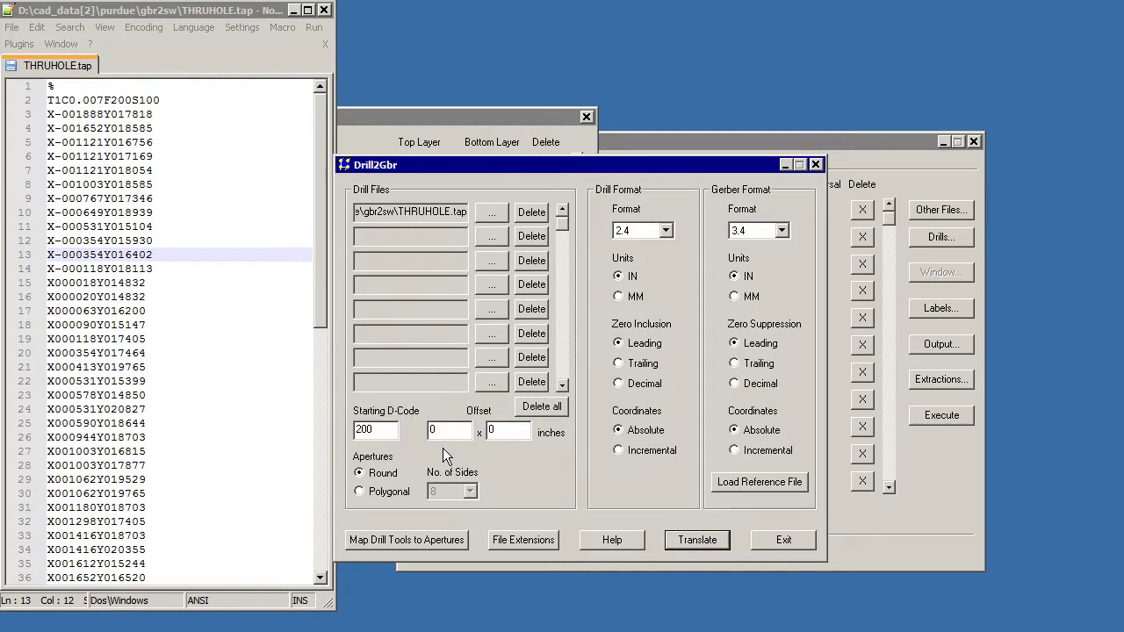
pyautogui.click(784, 539)
# - Load the converted THRUHOLE.gbr as the first Gerber file in the drill settings
pyautogui.moveTo(457, 117); pyautogui.dragTo(332, 136)
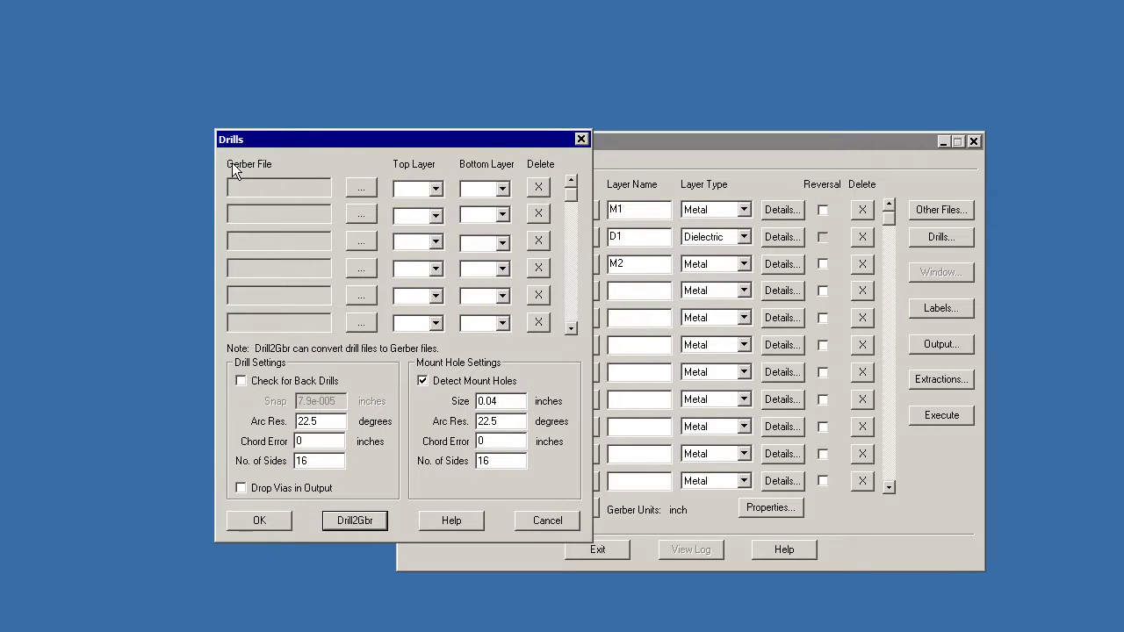
pyautogui.click(360, 191)
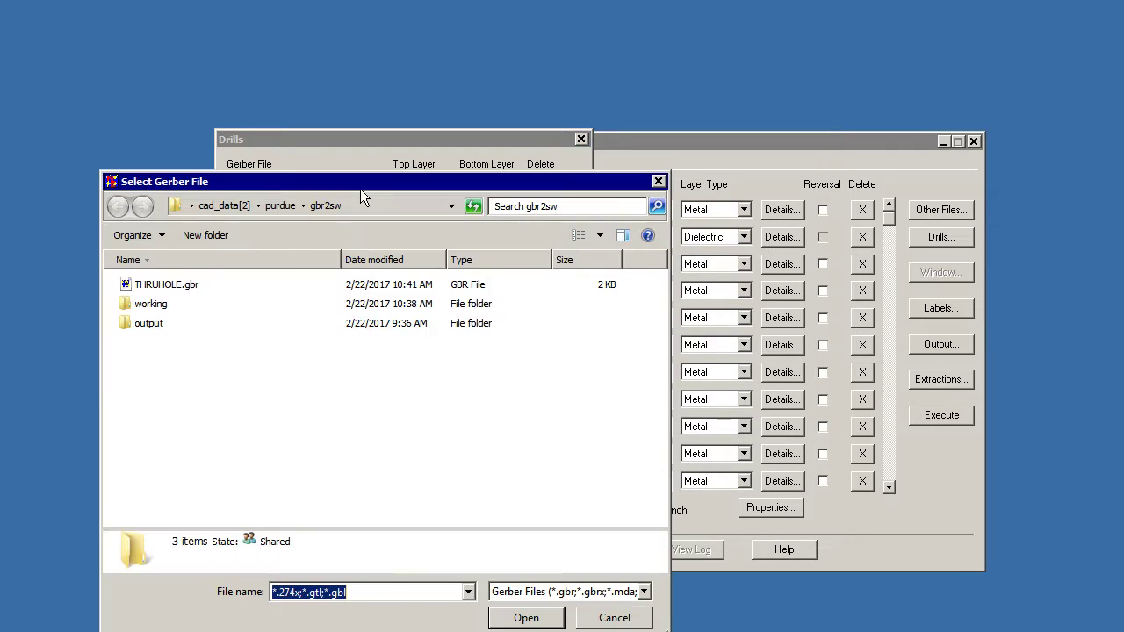
pyautogui.click(184, 289)
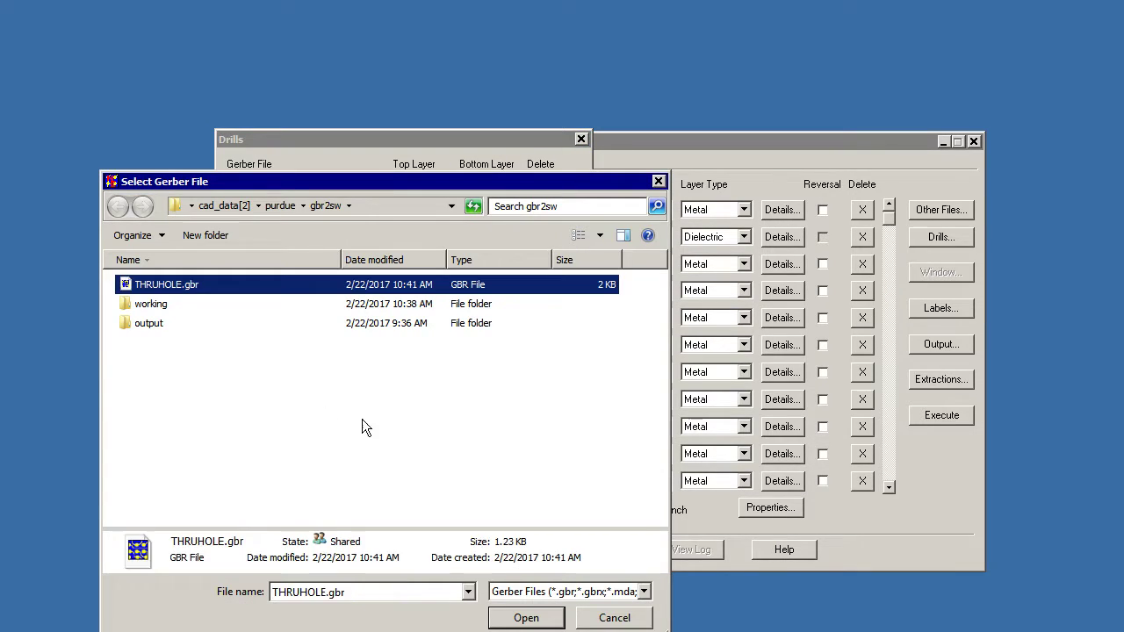
pyautogui.click(526, 618)
# - Set the THRUHOLE.gbr drill span from top layer 1 to bottom layer 3
pyautogui.click(435, 189)
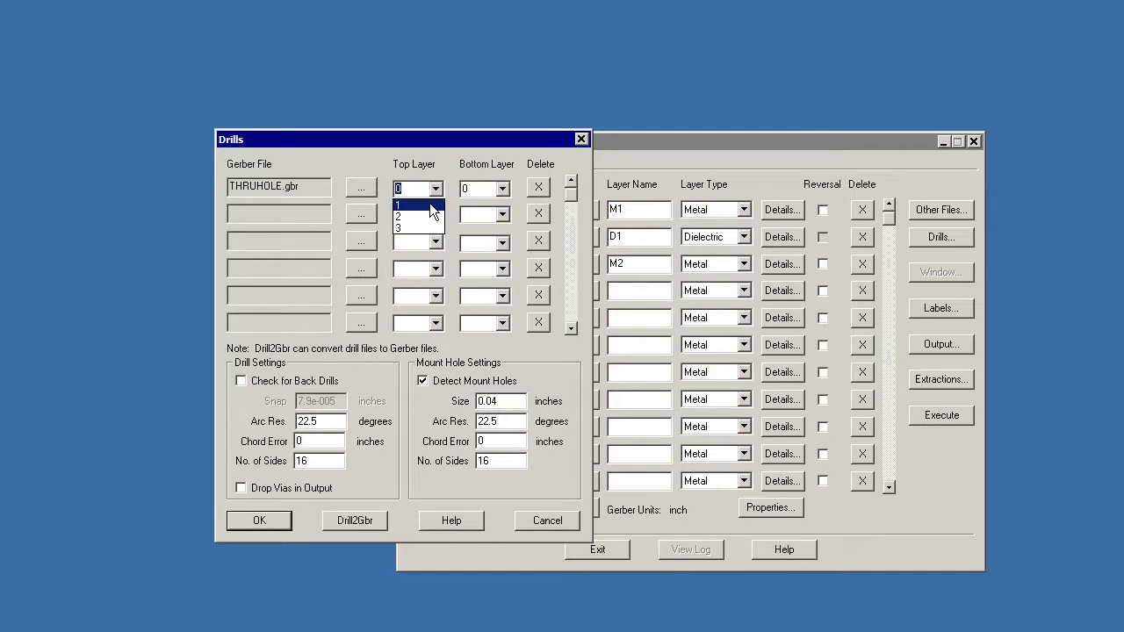
pyautogui.click(430, 205)
pyautogui.moveTo(445, 138); pyautogui.dragTo(850, 146)
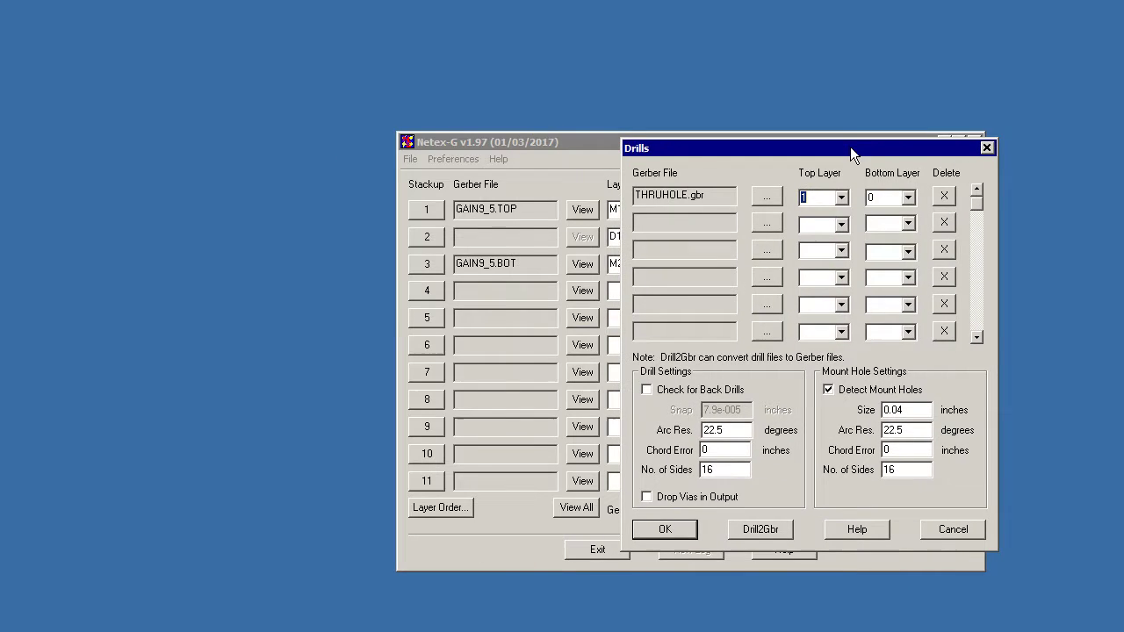
pyautogui.click(908, 199)
pyautogui.click(889, 238)
# - Turn off mount hole detection, review the drill arc resolution and number of sides, and accept the drill settings
pyautogui.click(828, 389)
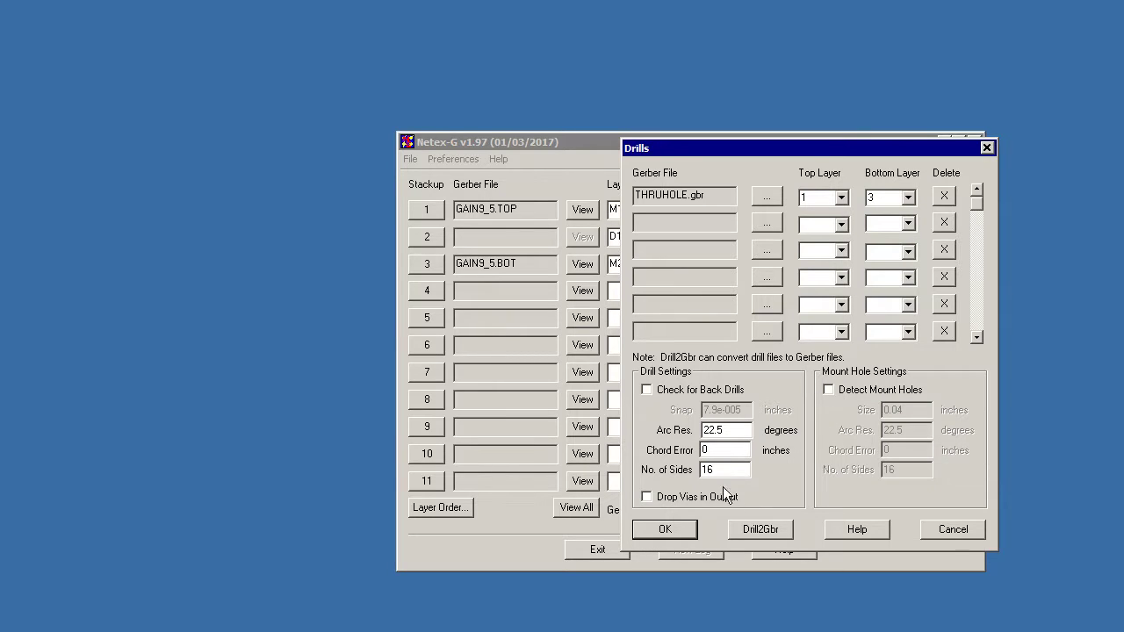
pyautogui.moveTo(734, 430); pyautogui.dragTo(685, 429)
pyautogui.moveTo(718, 470); pyautogui.dragTo(683, 474)
pyautogui.click(721, 474)
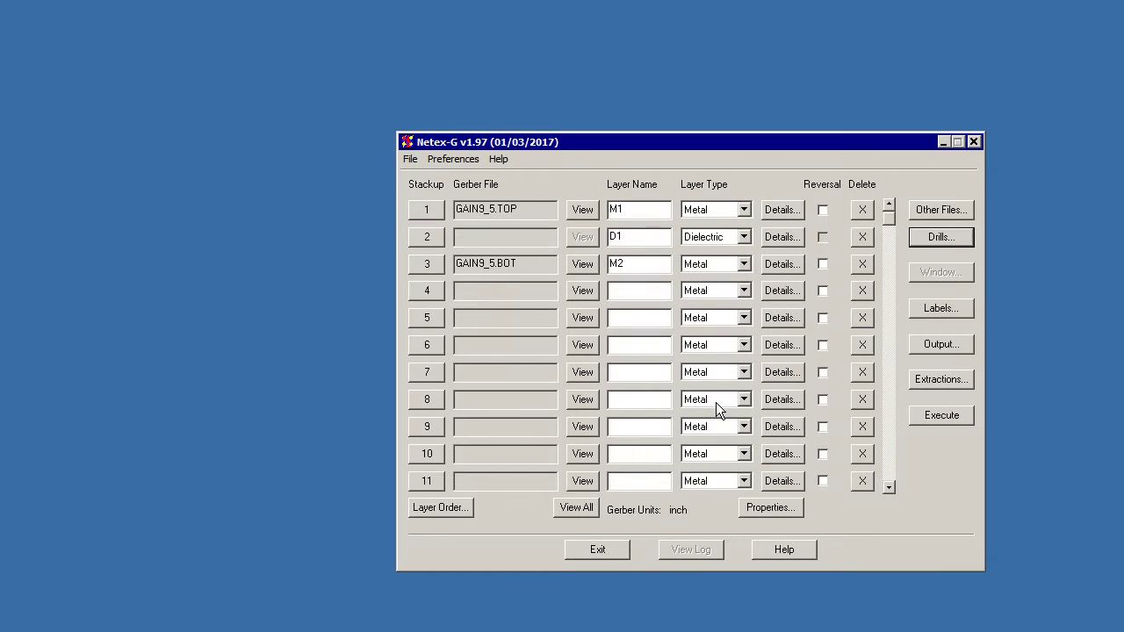
# - Open the output format settings and accept Data Extents as the output window
pyautogui.click(933, 344)
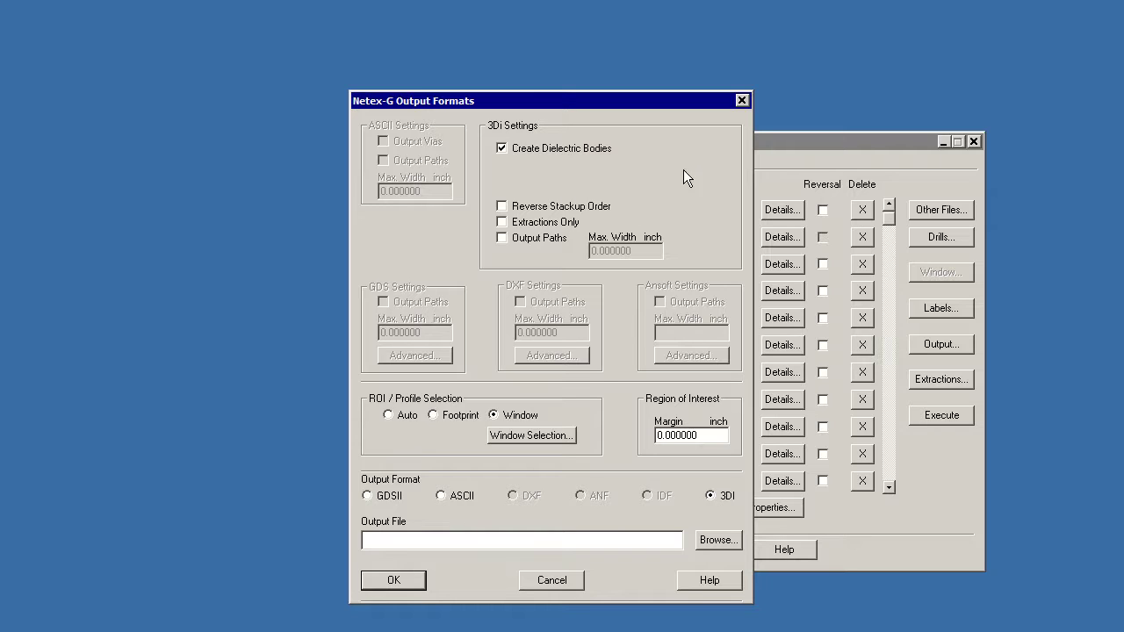
pyautogui.click(517, 436)
pyautogui.moveTo(407, 301); pyautogui.dragTo(602, 208)
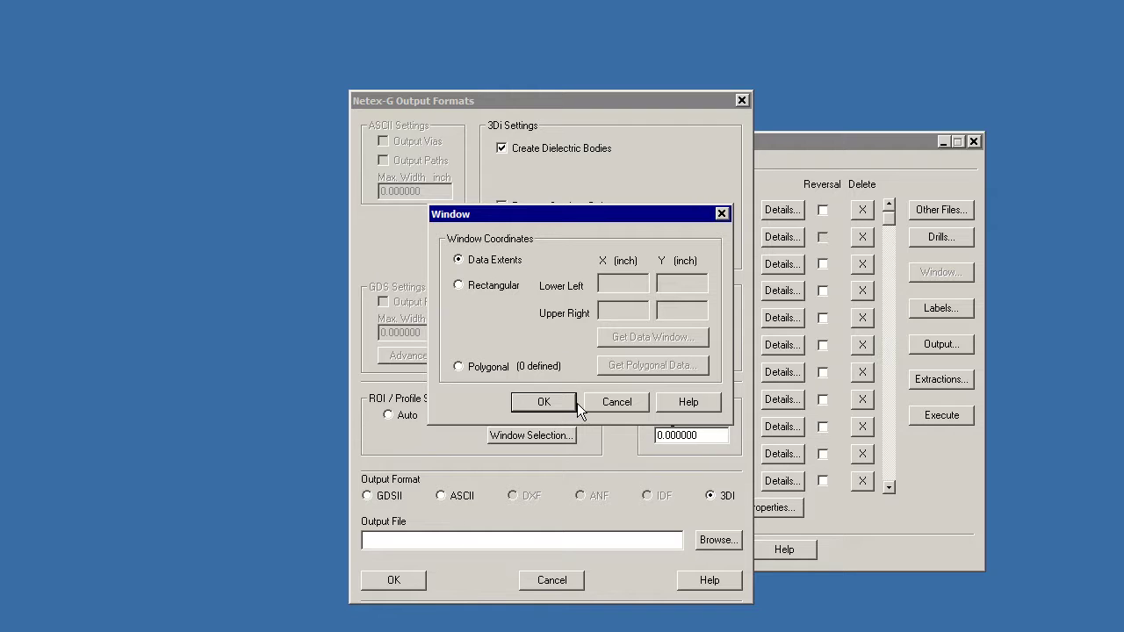
pyautogui.click(544, 402)
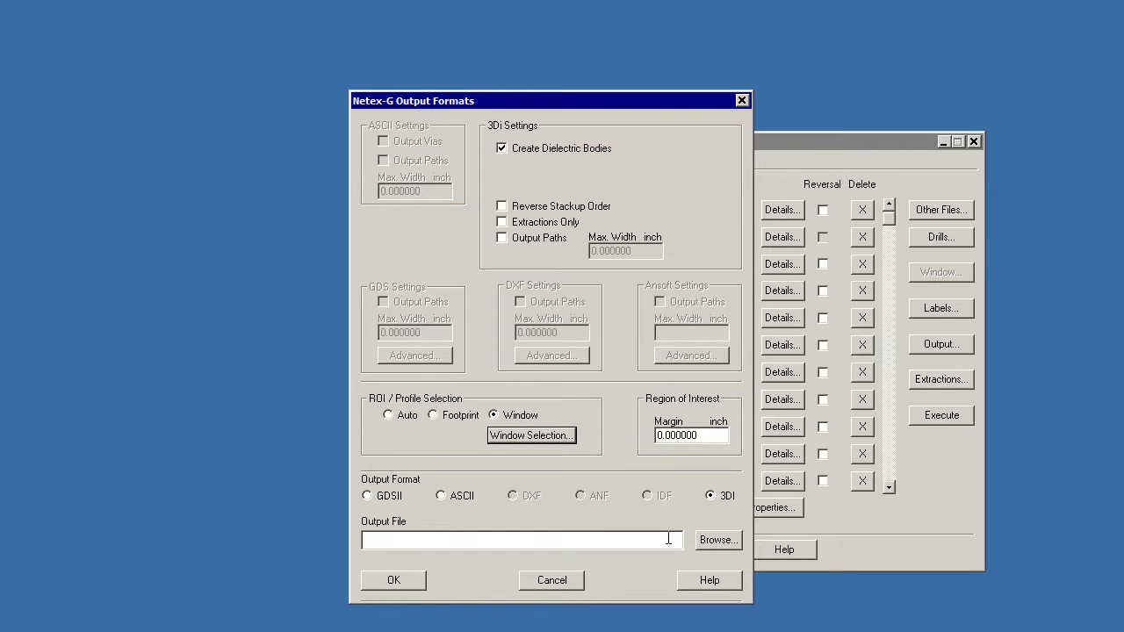
# - Name the 3DI output file gain9 and accept the output format settings
pyautogui.write('gain')
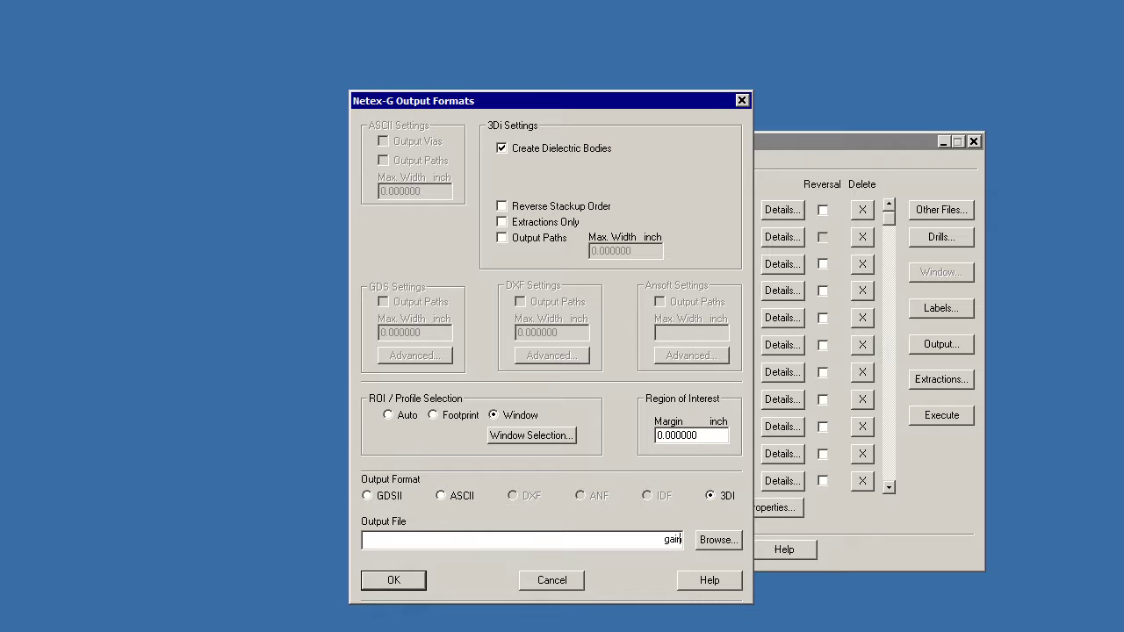
pyautogui.write('9_5')
pyautogui.press('Return')
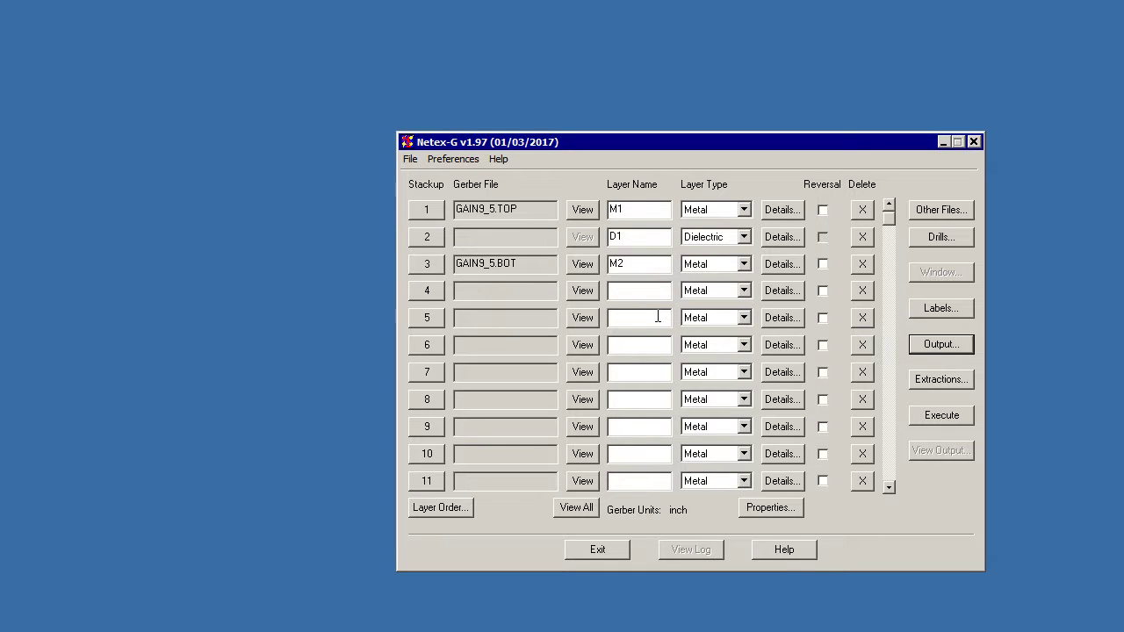
# - Execute the conversion, saving the job file as gain9.njb, and close the completion message
pyautogui.click(946, 418)
pyautogui.click(420, 459)
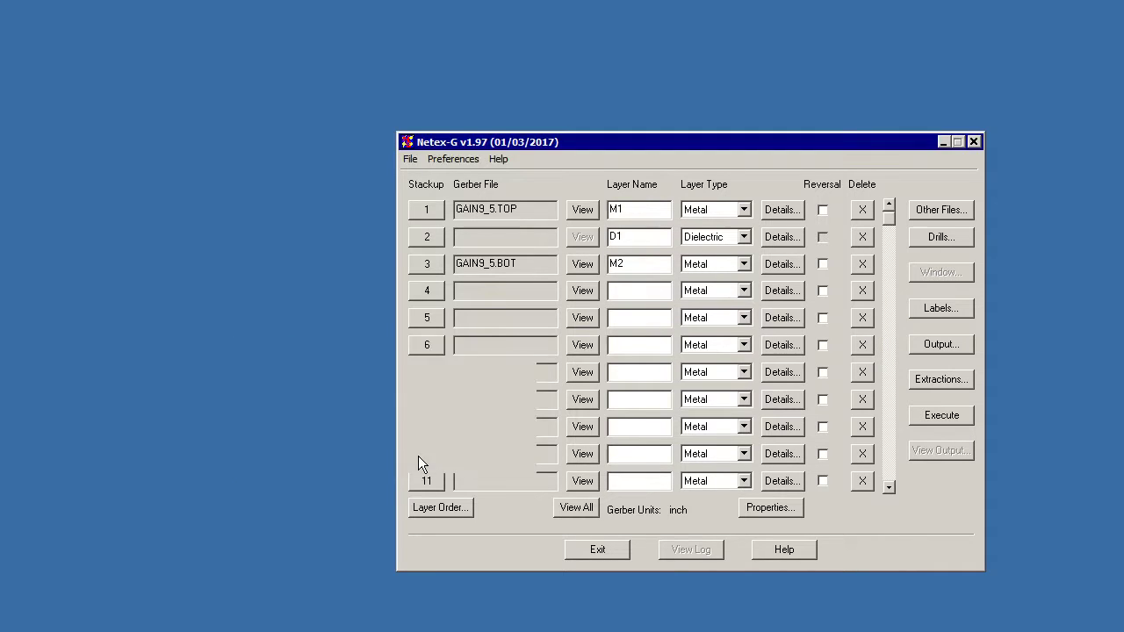
pyautogui.moveTo(367, 178); pyautogui.dragTo(480, 119)
pyautogui.press('Home')
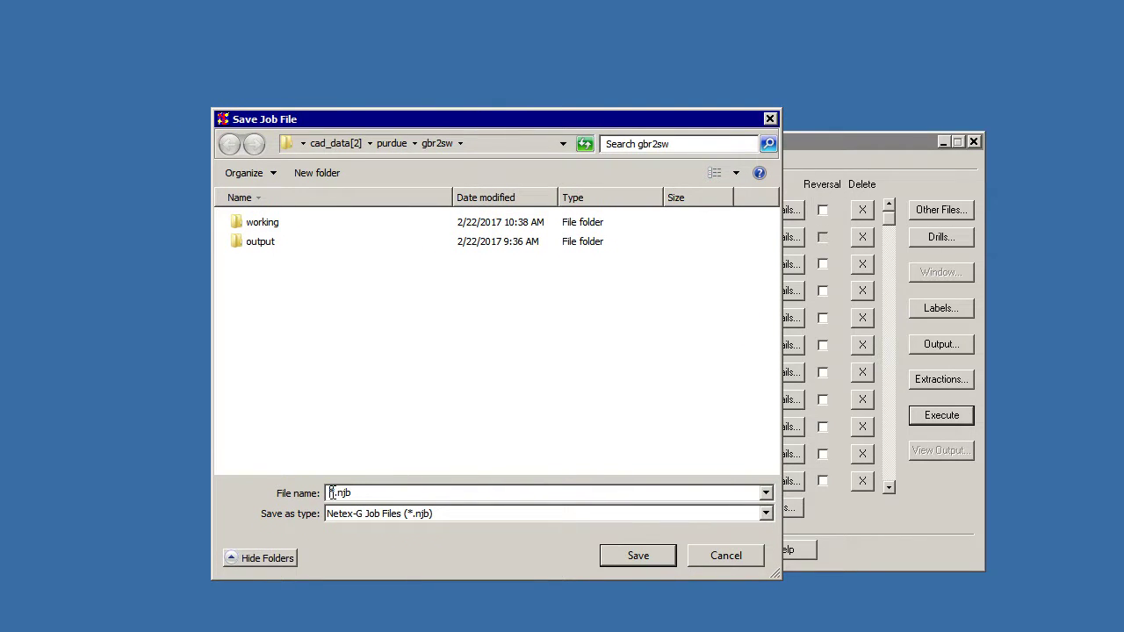
pyautogui.press('Delete')
pyautogui.write('gsain')
pyautogui.press('BackSpace')
pyautogui.press('BackSpace')
pyautogui.press('BackSpace')
pyautogui.press('BackSpace')
pyautogui.write('ain9')
pyautogui.click(652, 556)
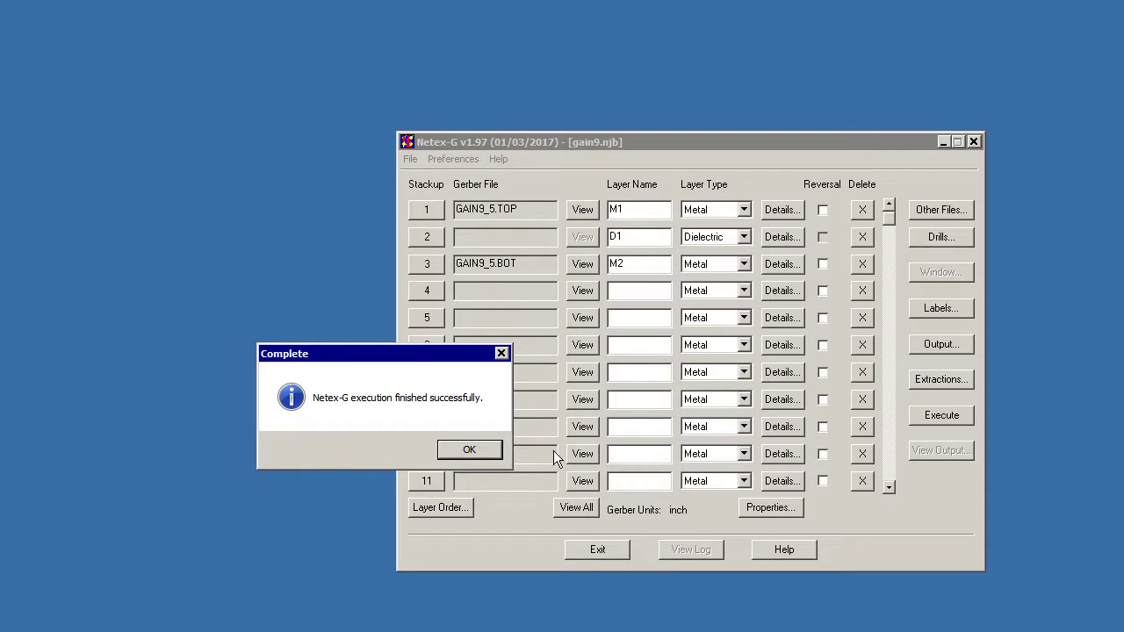
pyautogui.click(470, 450)
pyautogui.press('Escape')
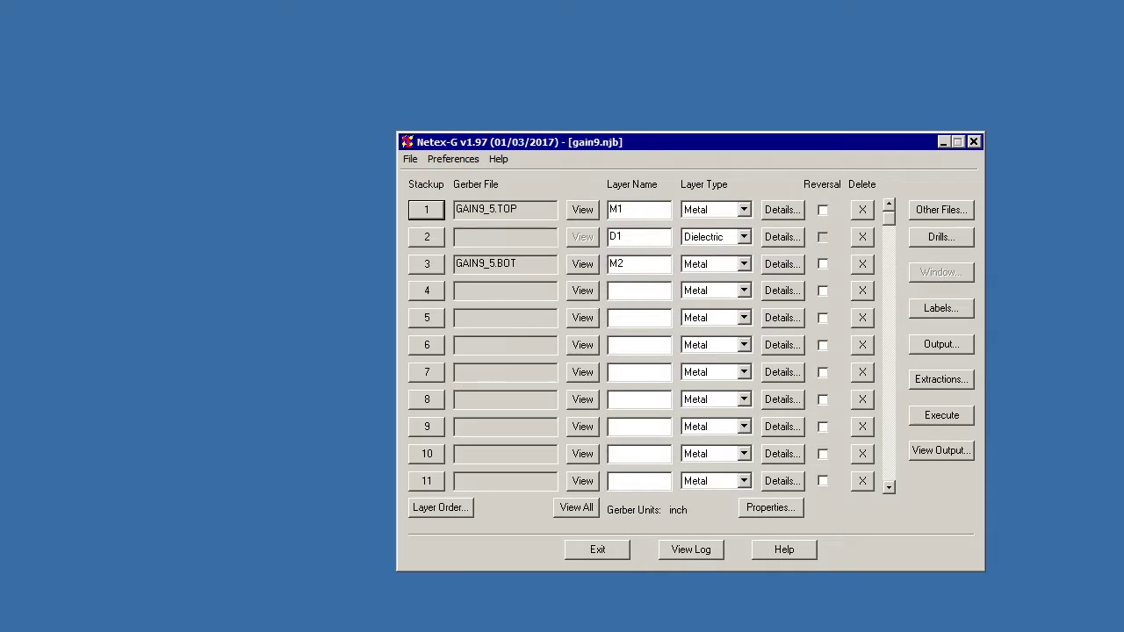
# - Open the converted board in the 3D-VU viewer and display only layer M1
pyautogui.click(932, 450)
pyautogui.moveTo(866, 453); pyautogui.dragTo(966, 299)
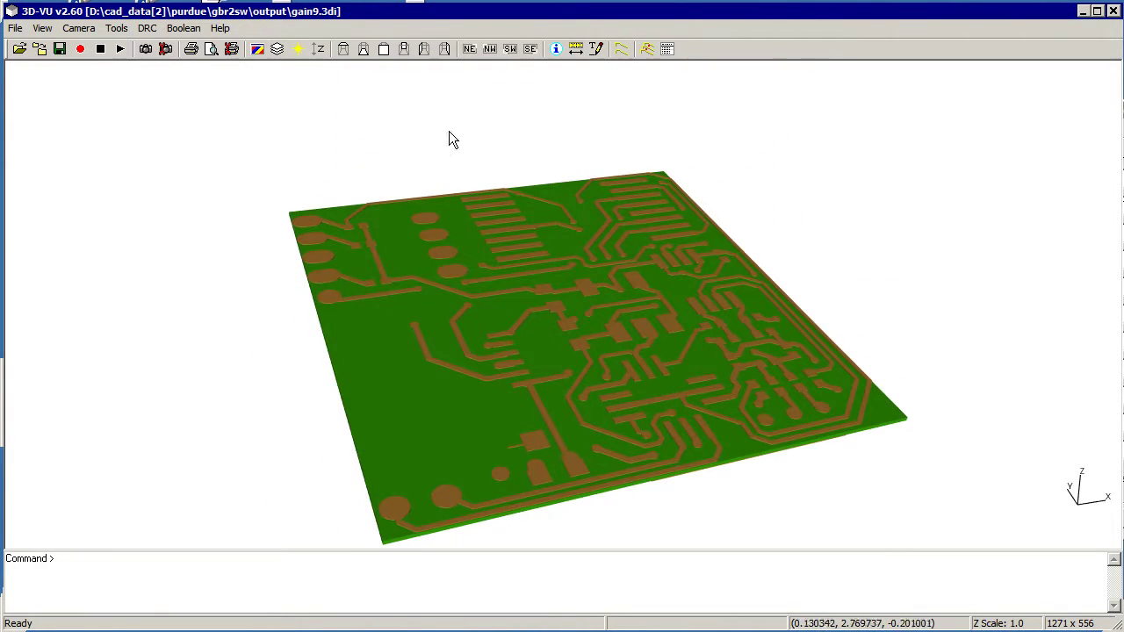
pyautogui.click(277, 49)
pyautogui.click(872, 130)
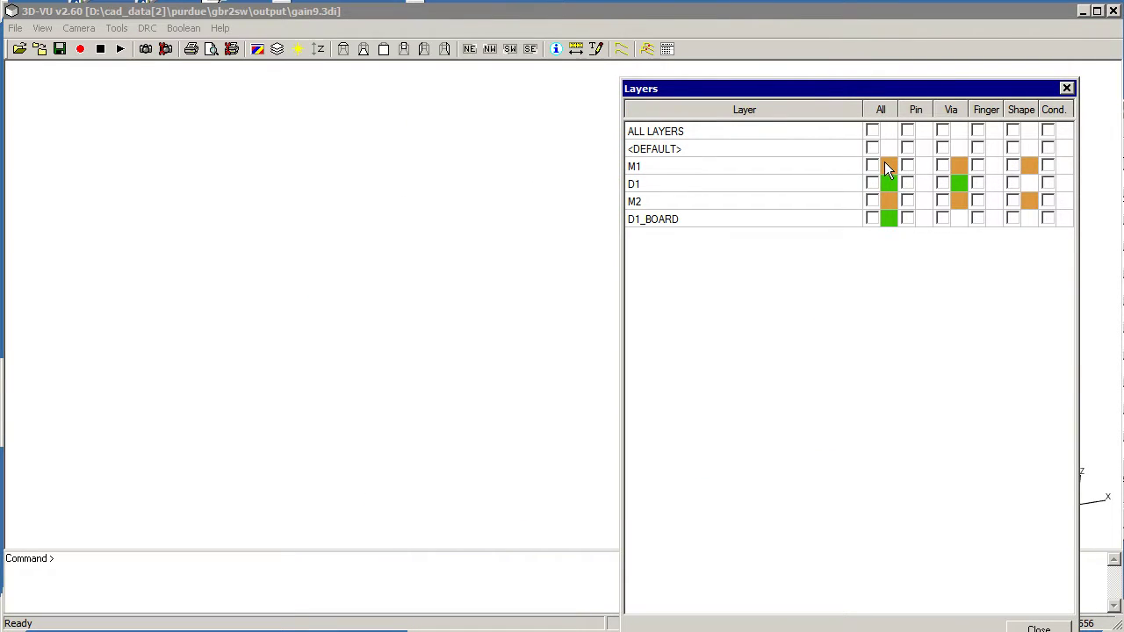
pyautogui.click(871, 164)
pyautogui.moveTo(426, 312); pyautogui.dragTo(192, 281)
# - Display only layer D1 and inspect its via barrels from another angle
pyautogui.click(871, 164)
pyautogui.click(872, 183)
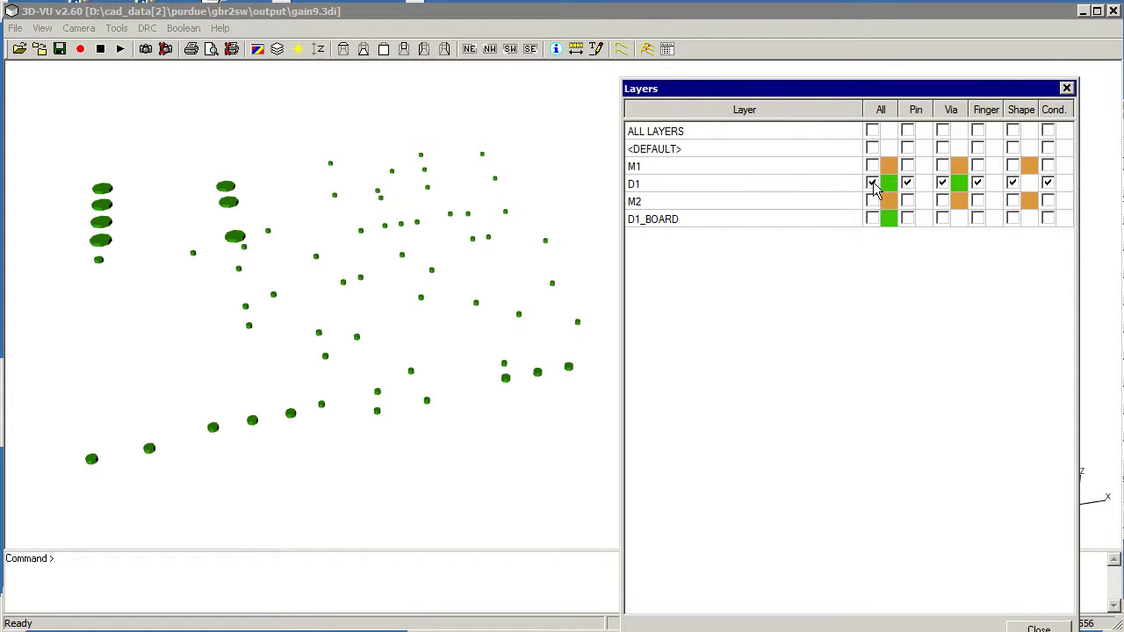
pyautogui.moveTo(321, 359); pyautogui.dragTo(322, 171, button='right')
pyautogui.moveTo(322, 173); pyautogui.dragTo(314, 324)
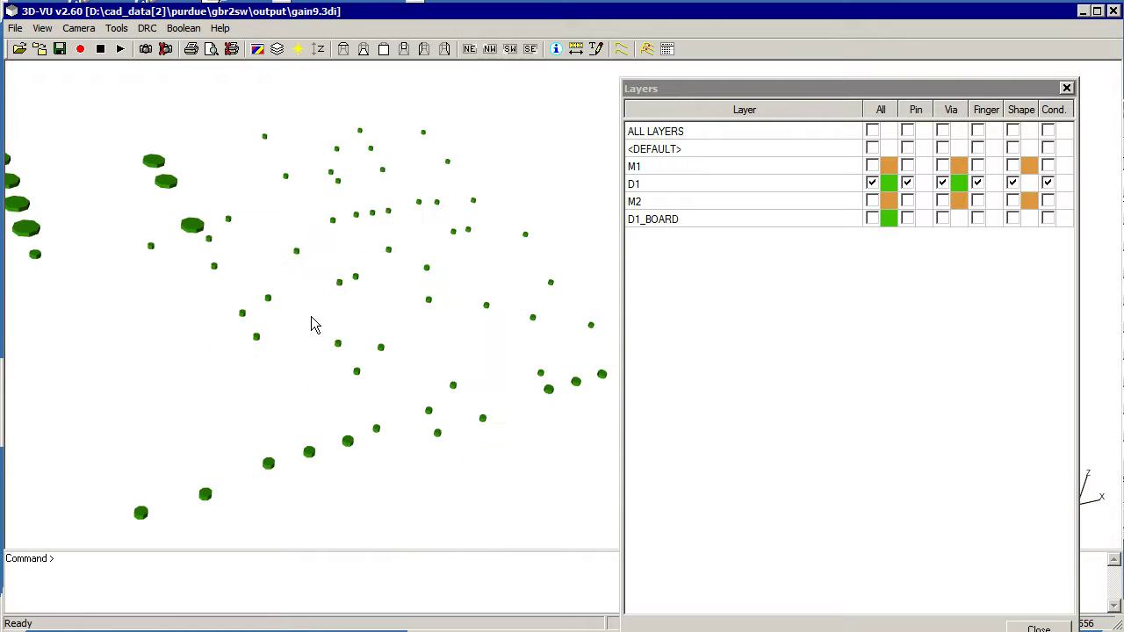
# - Display layer M2 in place of D1, and add M1 and D1 to inspect the conductors and vias together
pyautogui.click(872, 182)
pyautogui.click(872, 201)
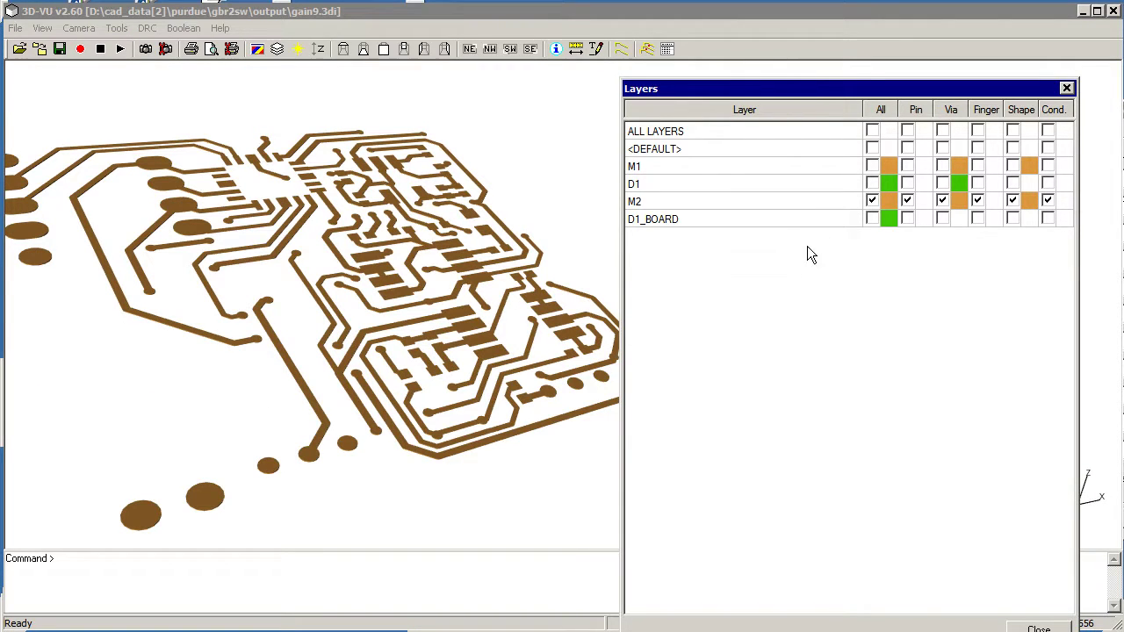
pyautogui.click(872, 166)
pyautogui.click(872, 183)
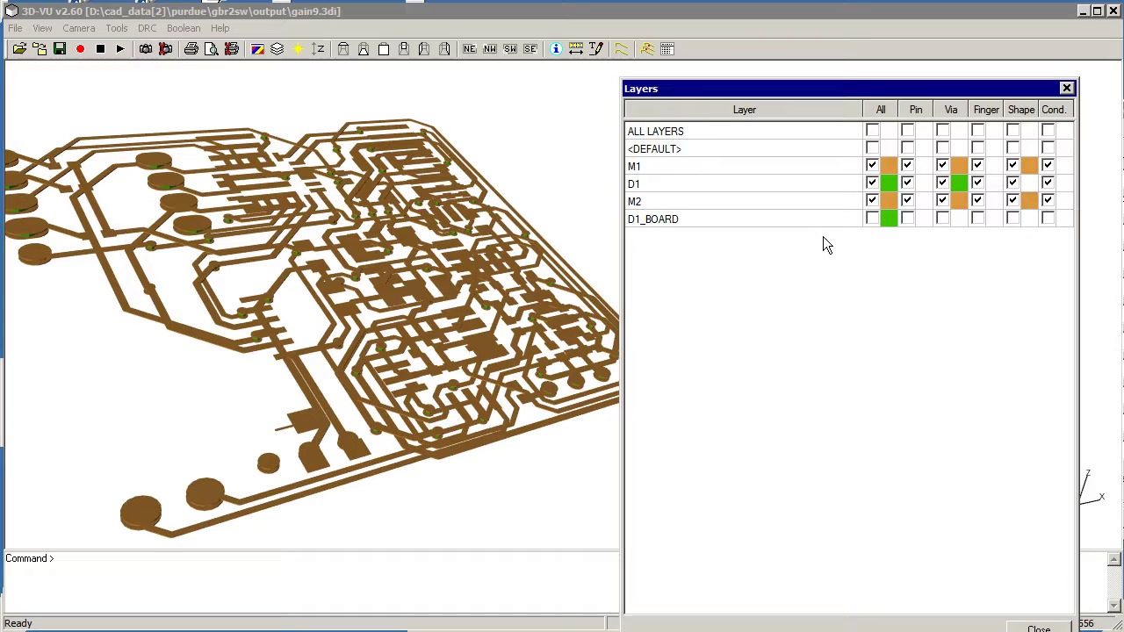
pyautogui.moveTo(390, 400)
pyautogui.mouseDown()
pyautogui.moveTo(400, 315)
pyautogui.moveTo(383, 391)
pyautogui.mouseUp()
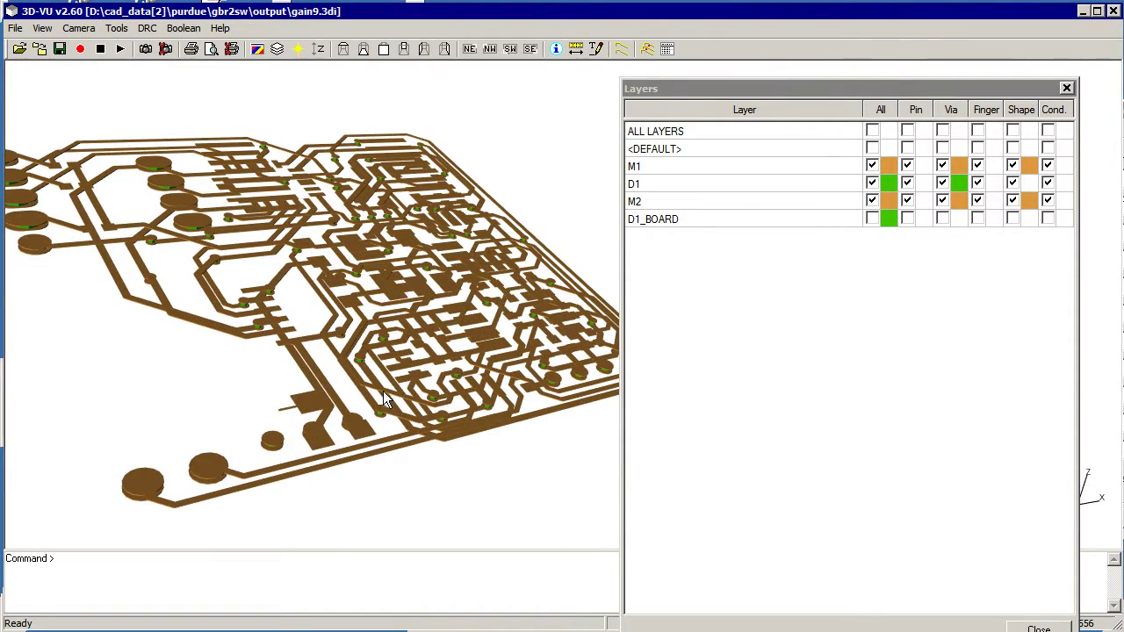
# - Display only layer D1_BOARD to inspect its drill holes, and turn layers M1, D1 and M2 back on
pyautogui.click(872, 166)
pyautogui.click(872, 183)
pyautogui.click(872, 200)
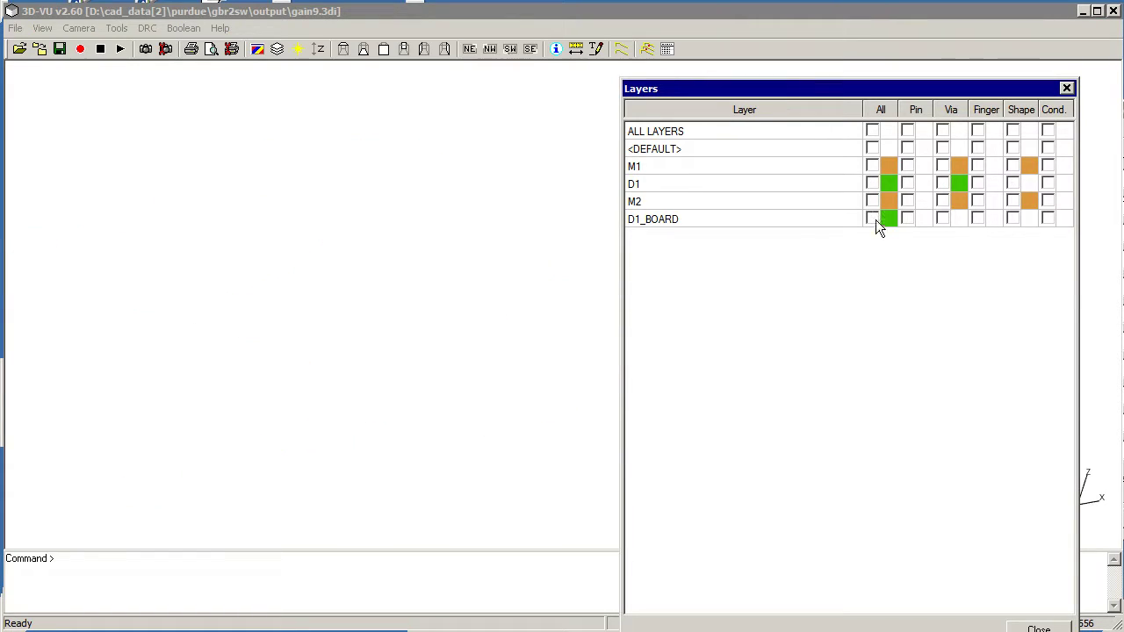
pyautogui.click(872, 218)
pyautogui.moveTo(466, 472)
pyautogui.mouseDown()
pyautogui.moveTo(412, 424)
pyautogui.moveTo(442, 399)
pyautogui.moveTo(508, 474)
pyautogui.moveTo(518, 448)
pyautogui.moveTo(527, 494)
pyautogui.moveTo(530, 448)
pyautogui.moveTo(516, 483)
pyautogui.moveTo(482, 427)
pyautogui.moveTo(571, 427)
pyautogui.moveTo(569, 439)
pyautogui.mouseUp()
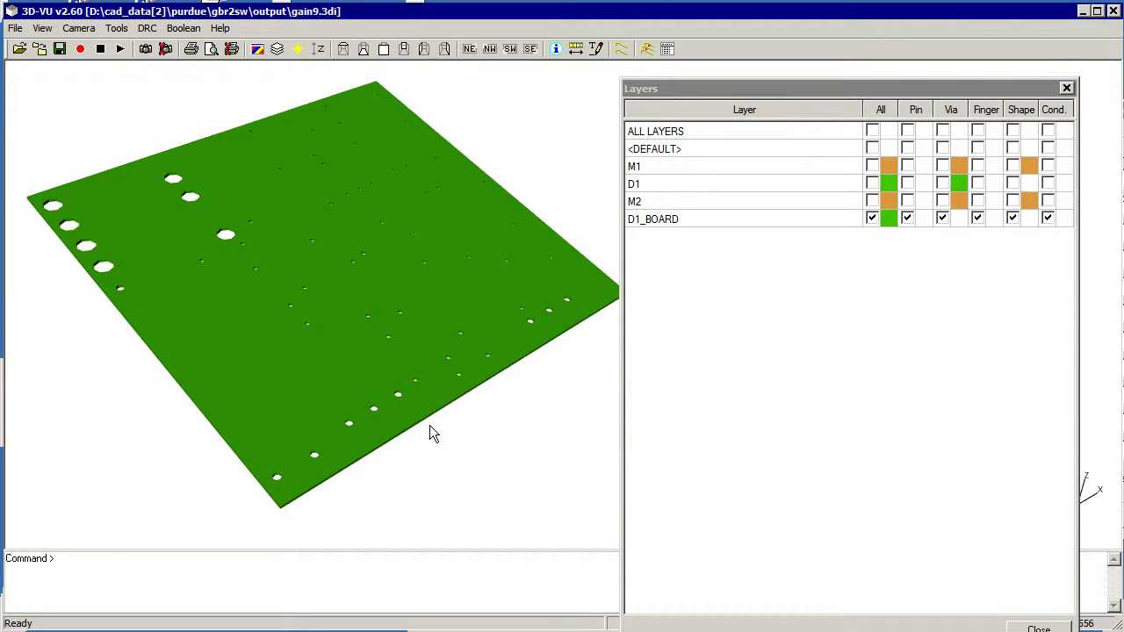
pyautogui.click(869, 187)
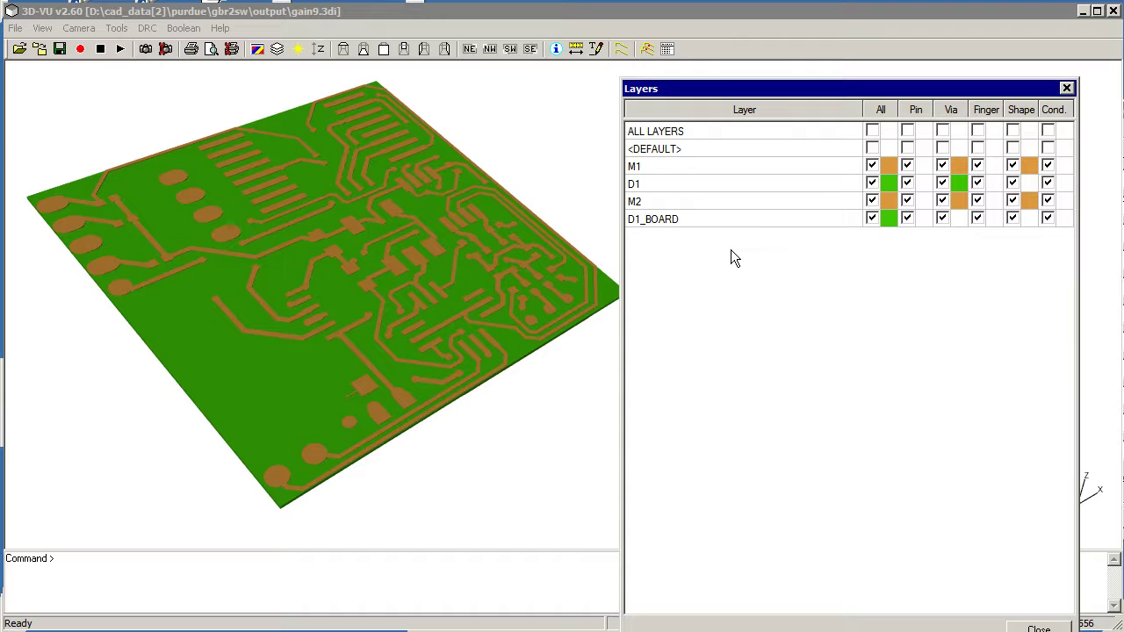
pyautogui.click(1066, 89)
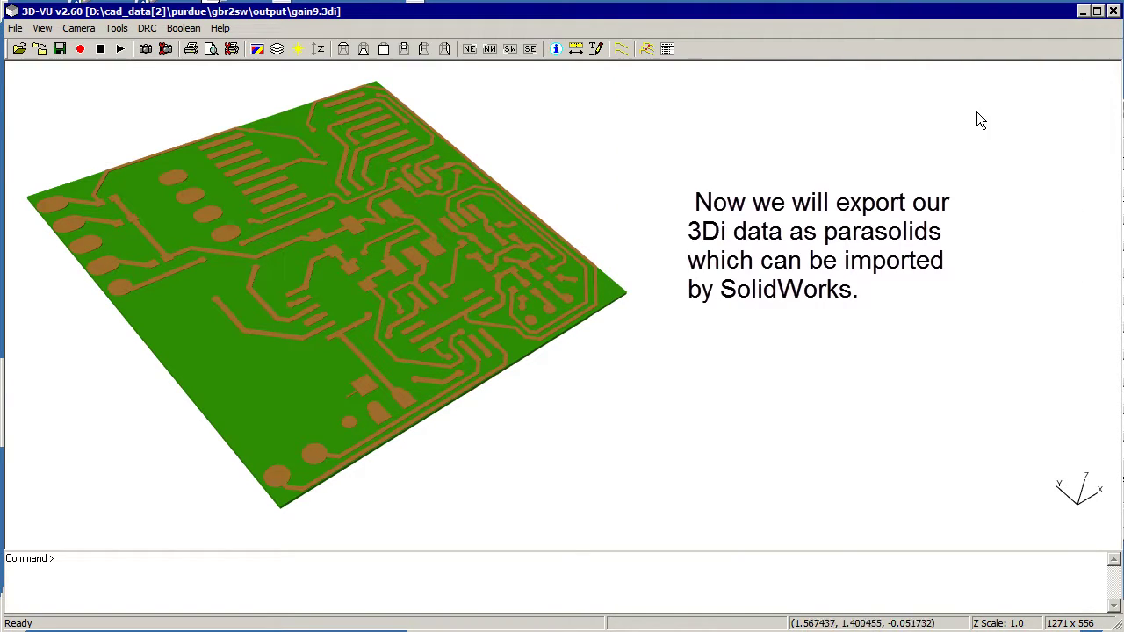
# - Export the board as a Parasolid organized by the LAYER attribute, saving it as gain9.x_t in the output folder
pyautogui.click(15, 27)
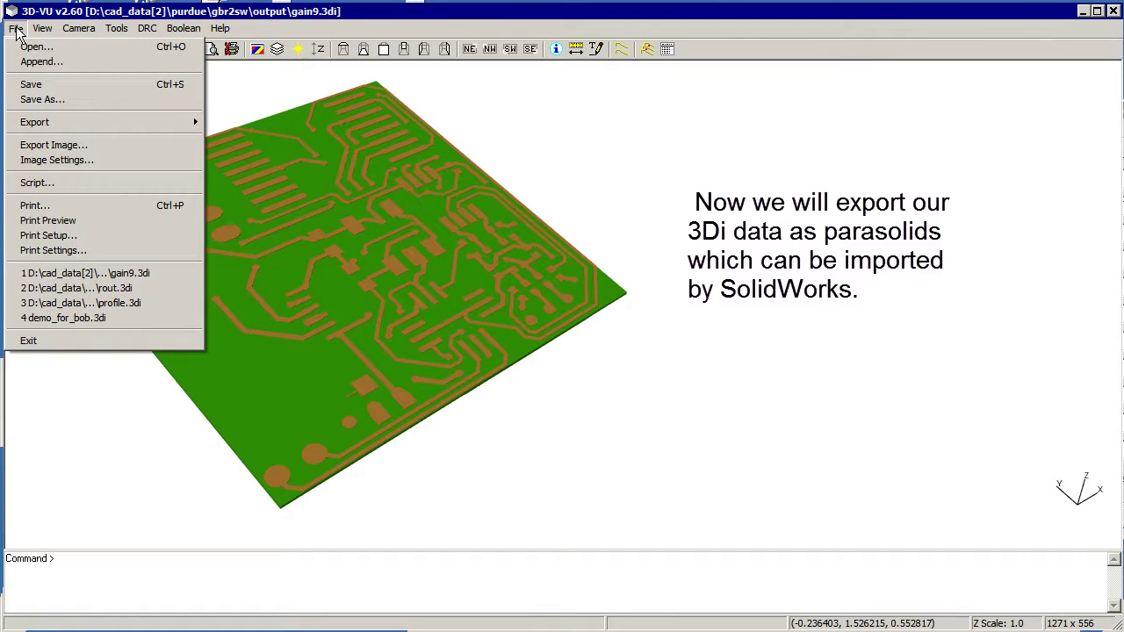
pyautogui.moveTo(52, 122)
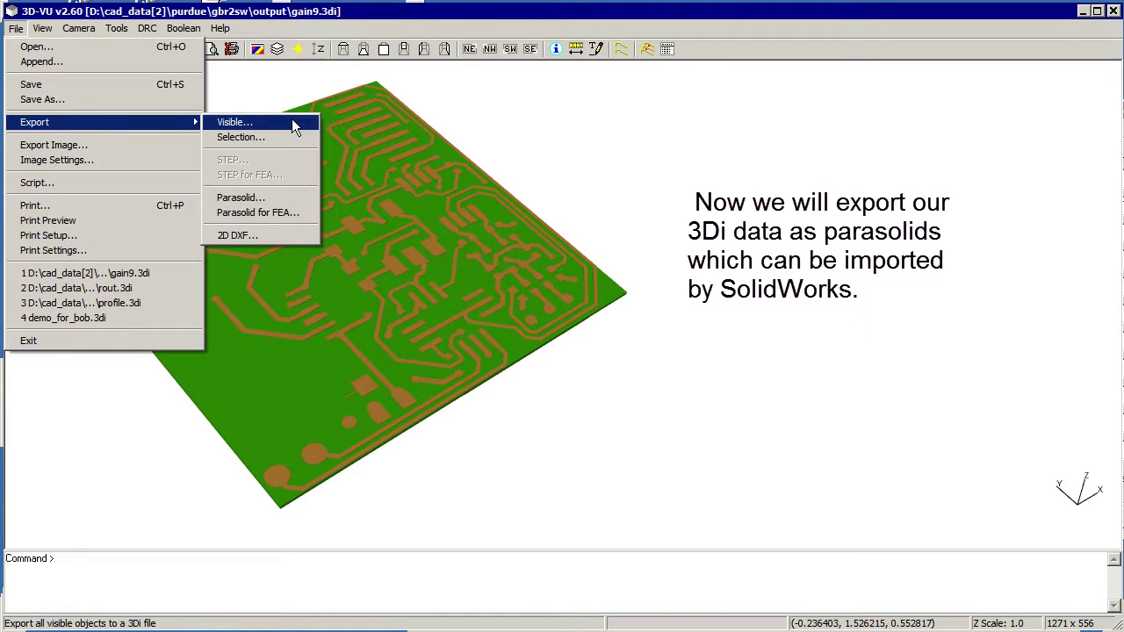
pyautogui.click(290, 196)
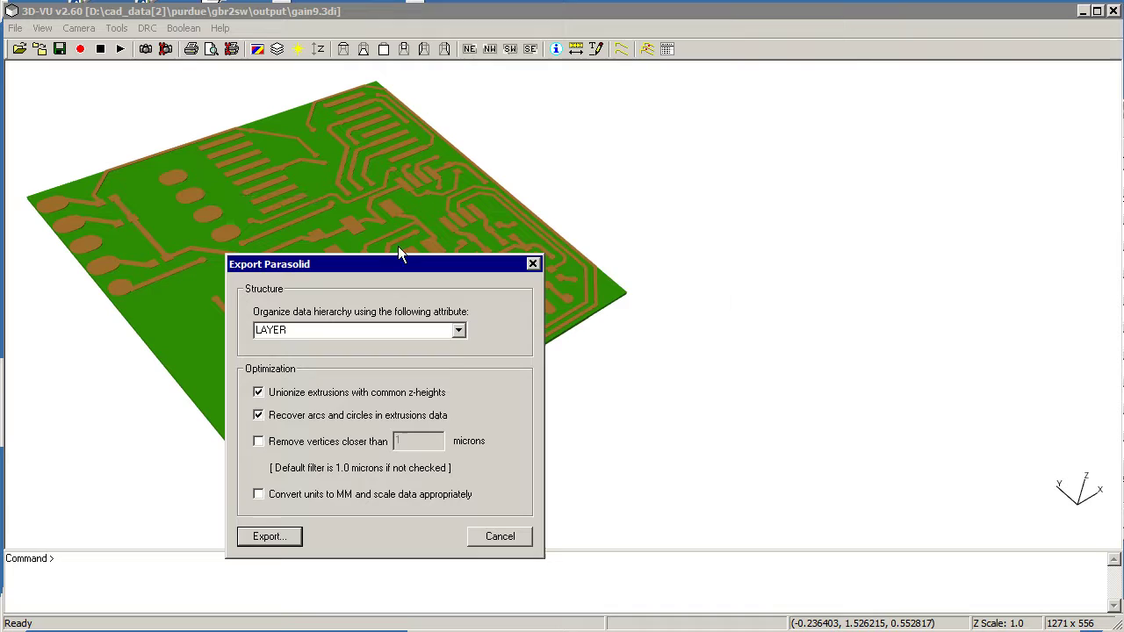
pyautogui.moveTo(426, 261); pyautogui.dragTo(787, 161)
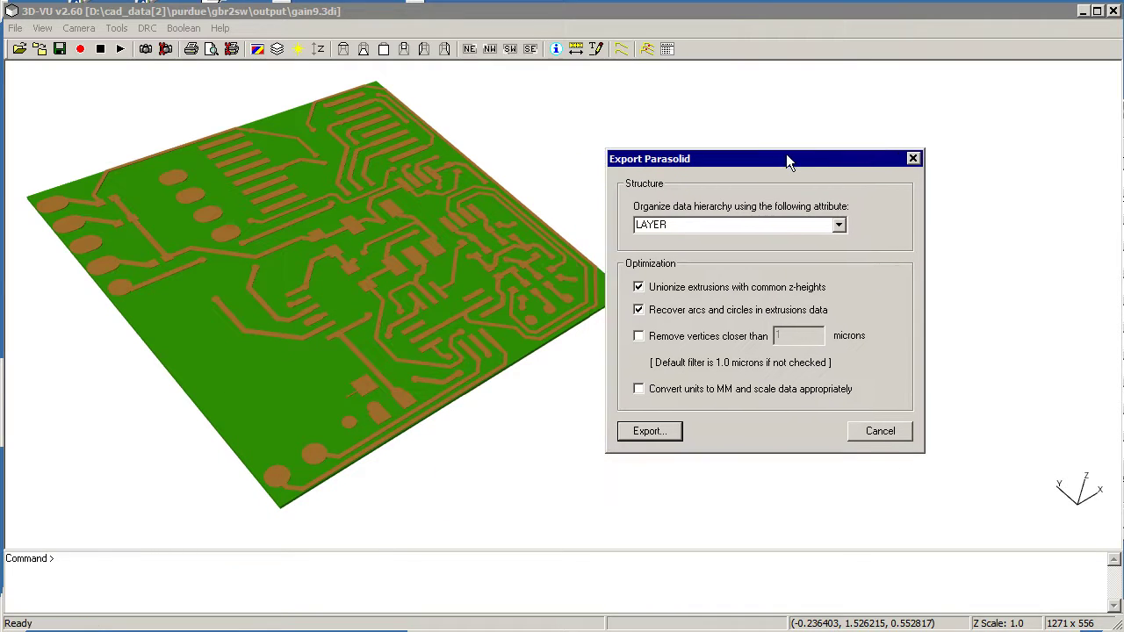
pyautogui.click(838, 227)
pyautogui.click(654, 261)
pyautogui.click(648, 431)
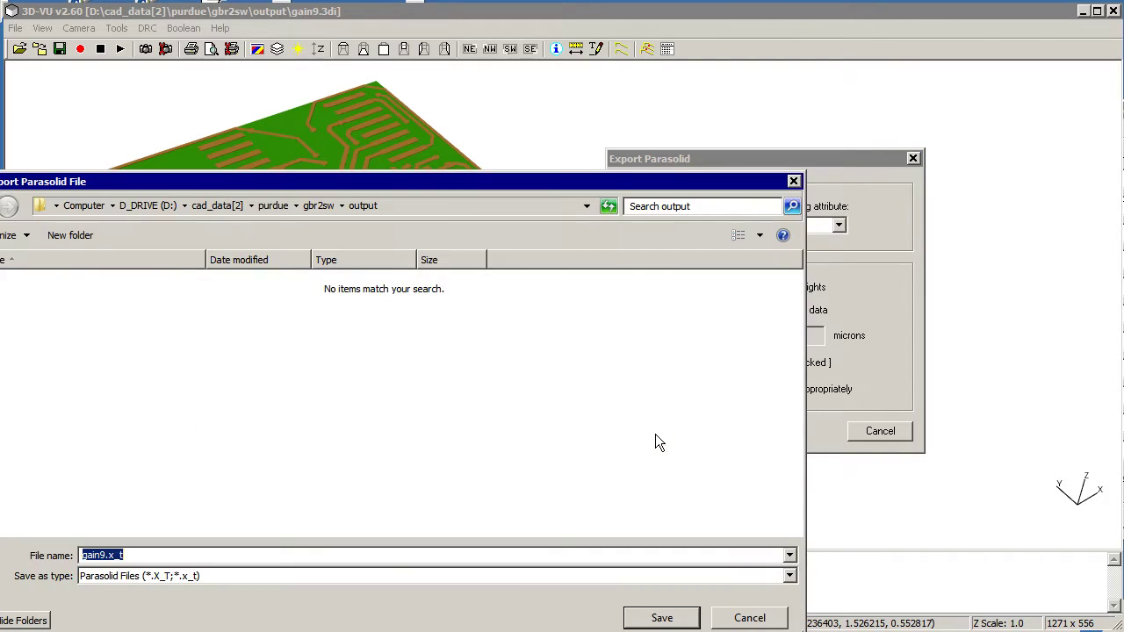
pyautogui.click(658, 617)
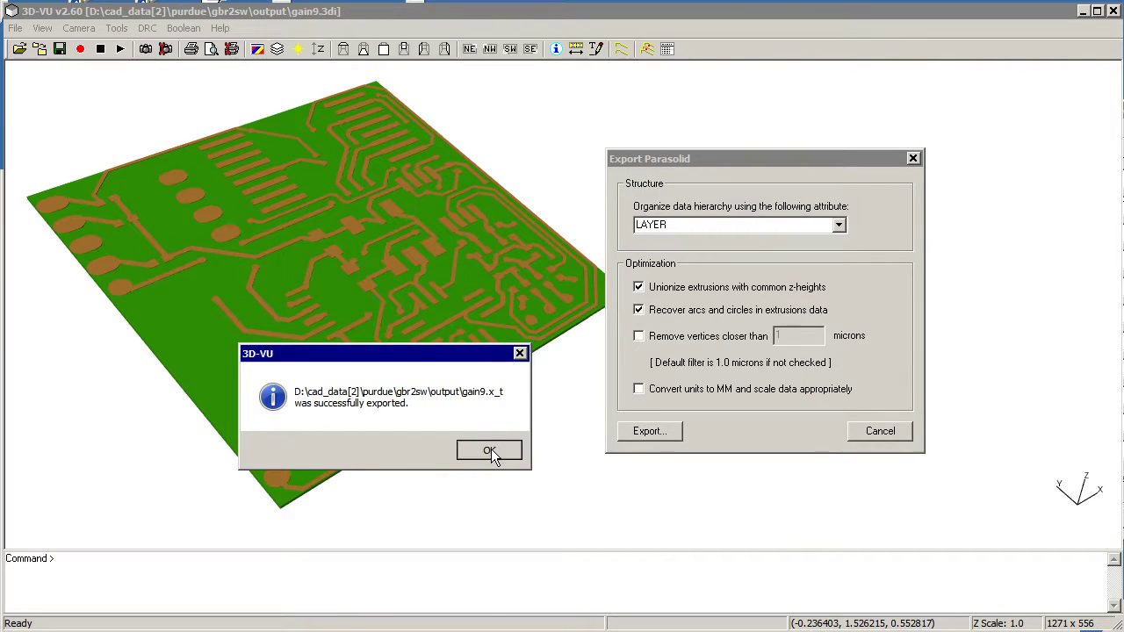
pyautogui.click(490, 450)
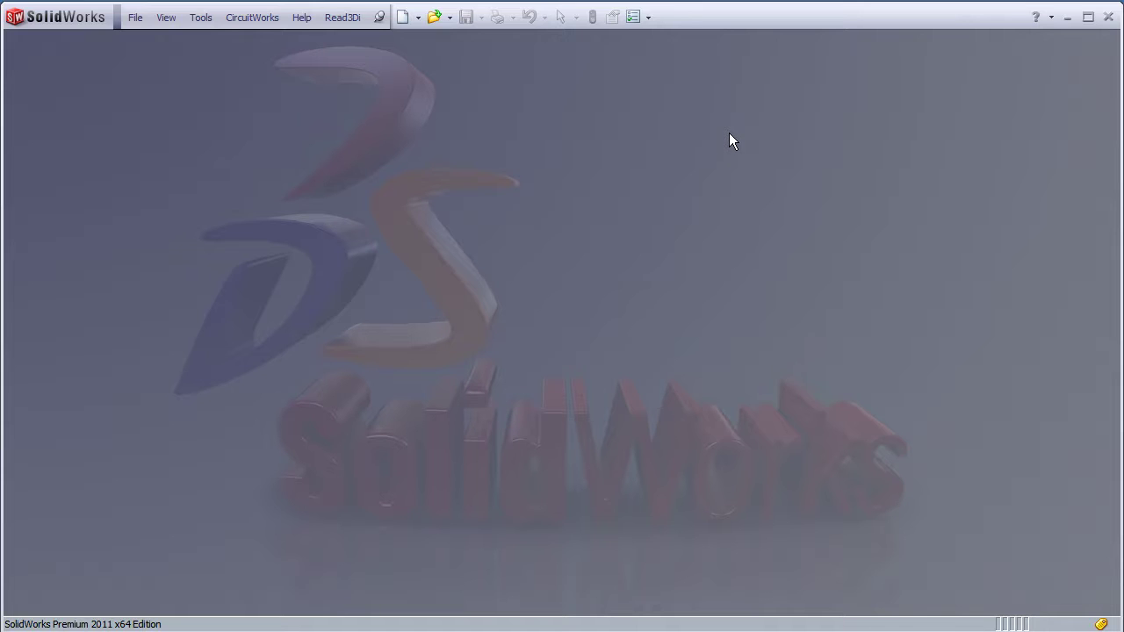
# - Switch to SolidWorks and import the Parasolid file gain9.x_t from the output folder as a new gain9 assembly
pyautogui.click(135, 21)
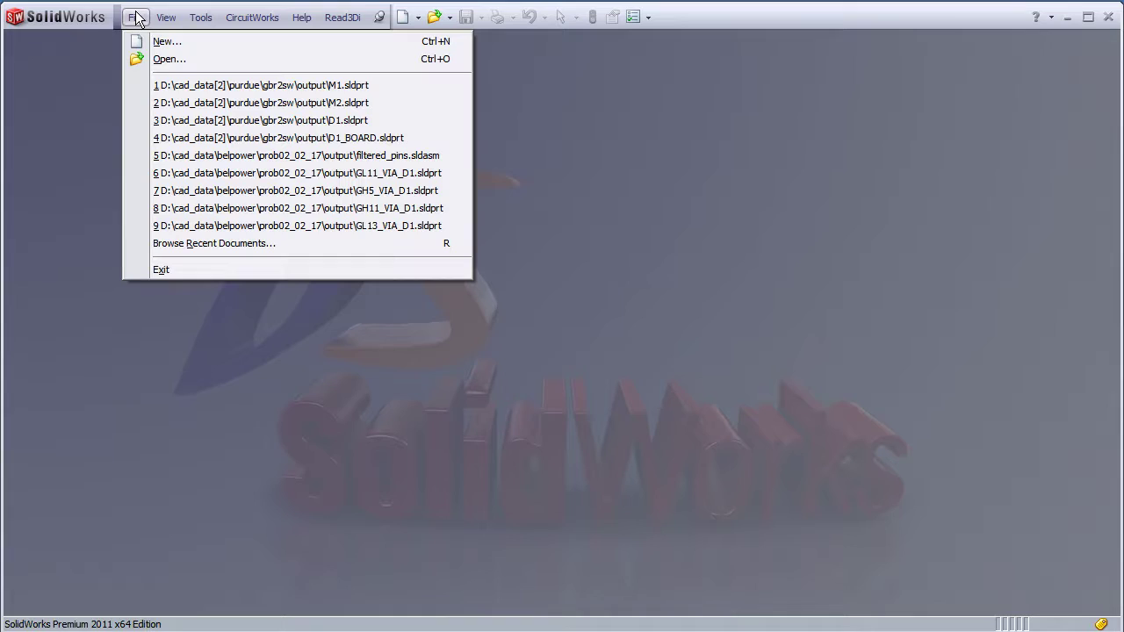
pyautogui.click(169, 60)
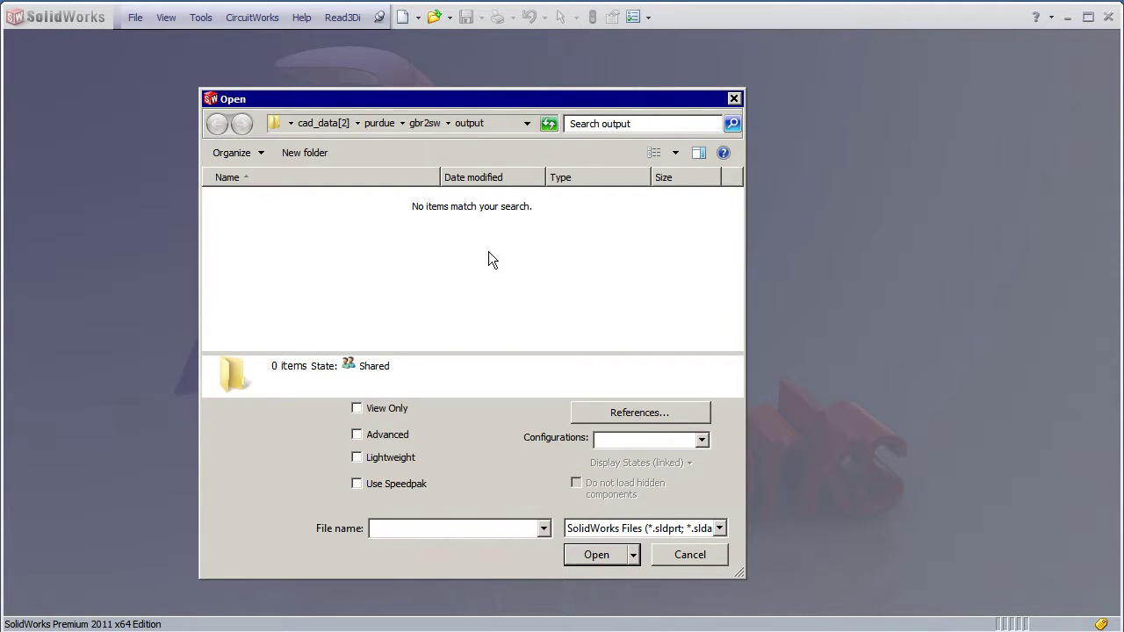
pyautogui.click(719, 529)
pyautogui.click(689, 261)
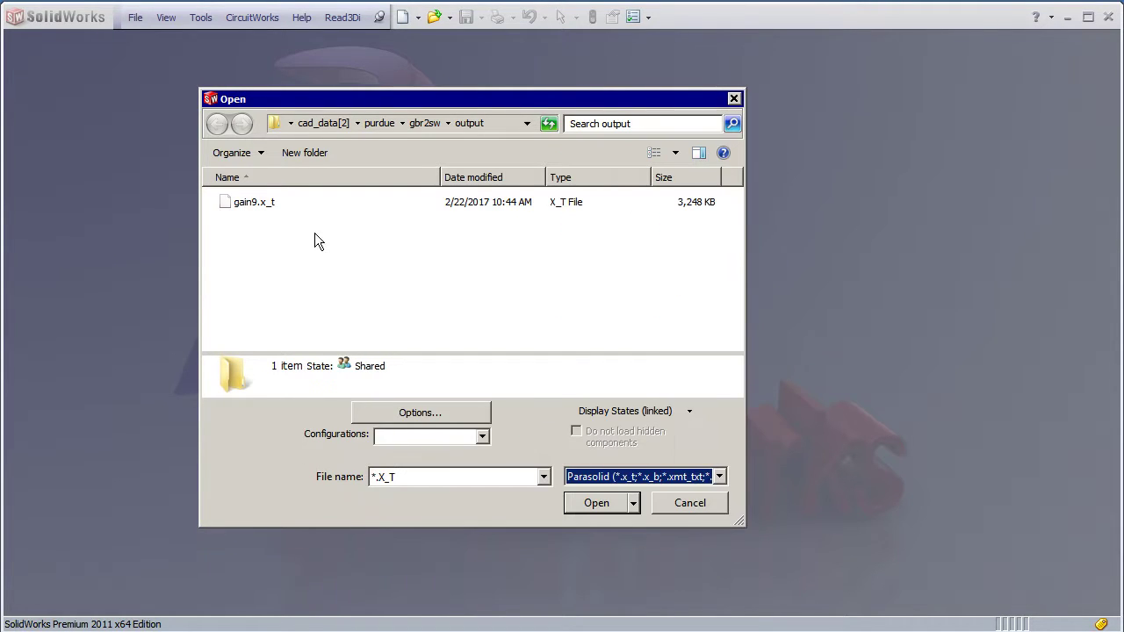
pyautogui.click(251, 205)
pyautogui.click(467, 409)
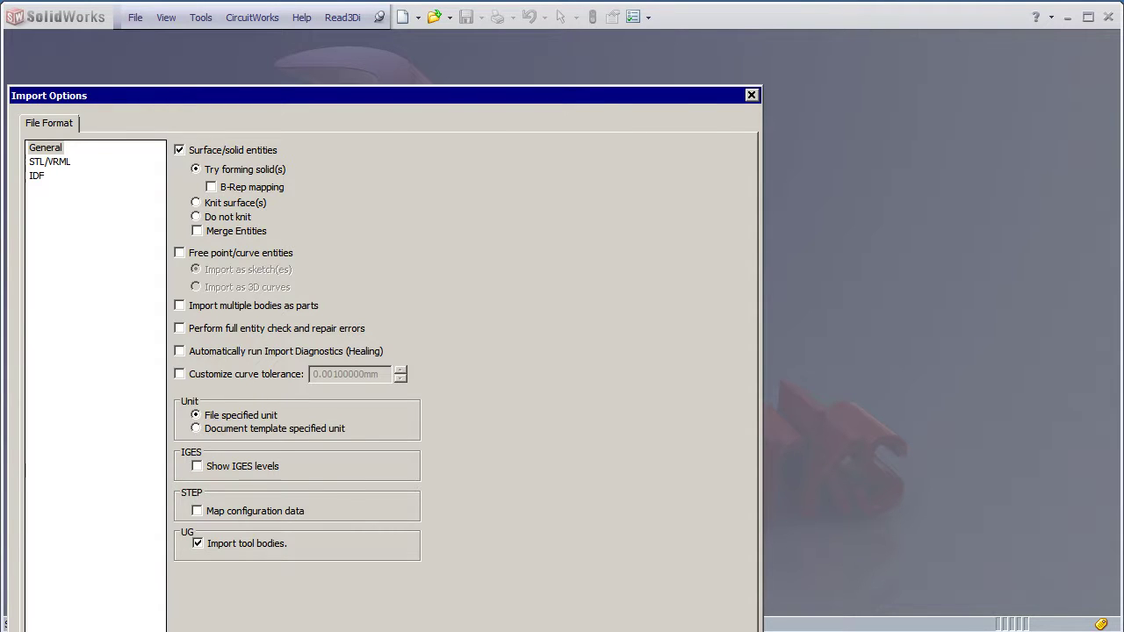
pyautogui.press('Return')
pyautogui.click(599, 432)
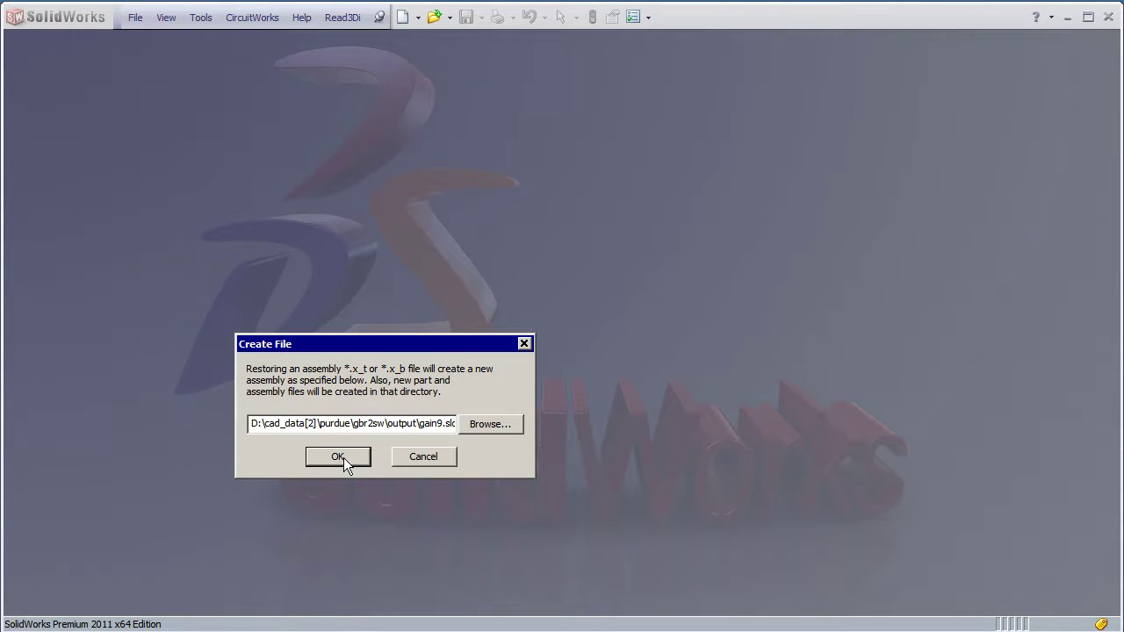
pyautogui.click(338, 457)
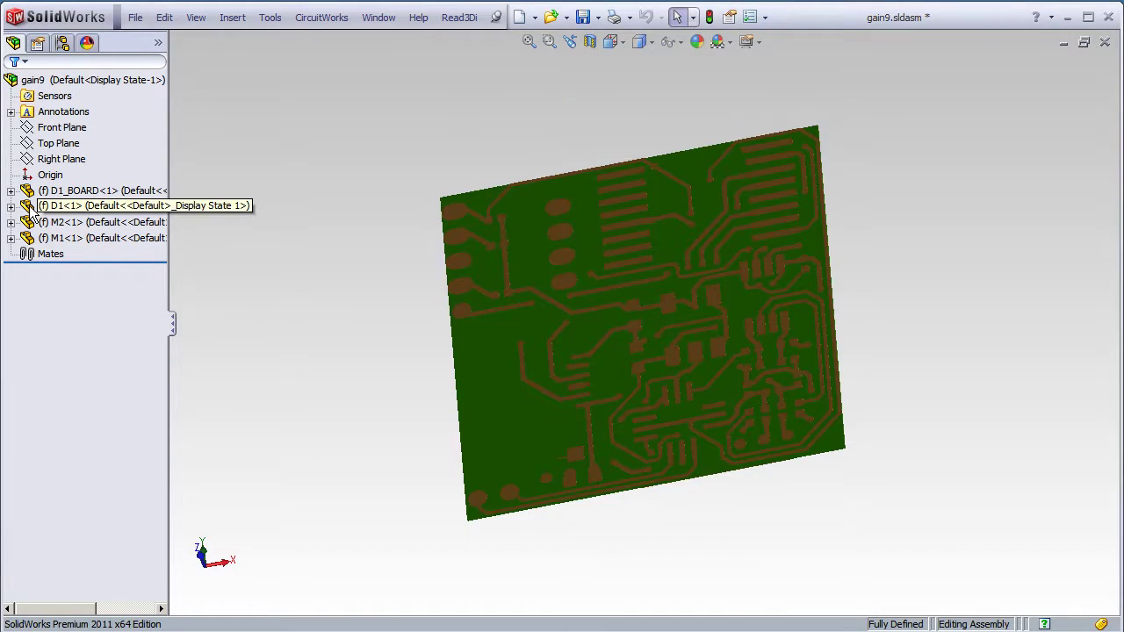
# - Hide components D1, M2 and M1 and inspect the drilled holes in D1_BOARD up close
pyautogui.click(88, 206)
pyautogui.keyDown('shift'); pyautogui.click(88, 238); pyautogui.keyUp('shift')
pyautogui.rightClick(35, 237)
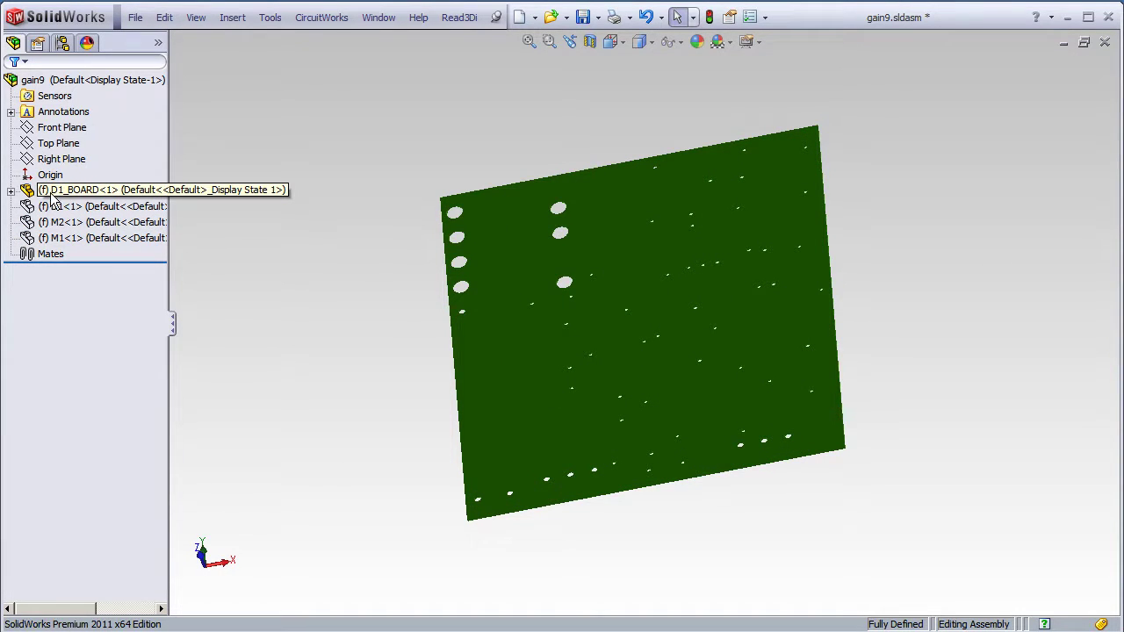
pyautogui.moveTo(307, 263); pyautogui.dragTo(361, 423, button='middle')
pyautogui.scroll(-5, 499, 359)
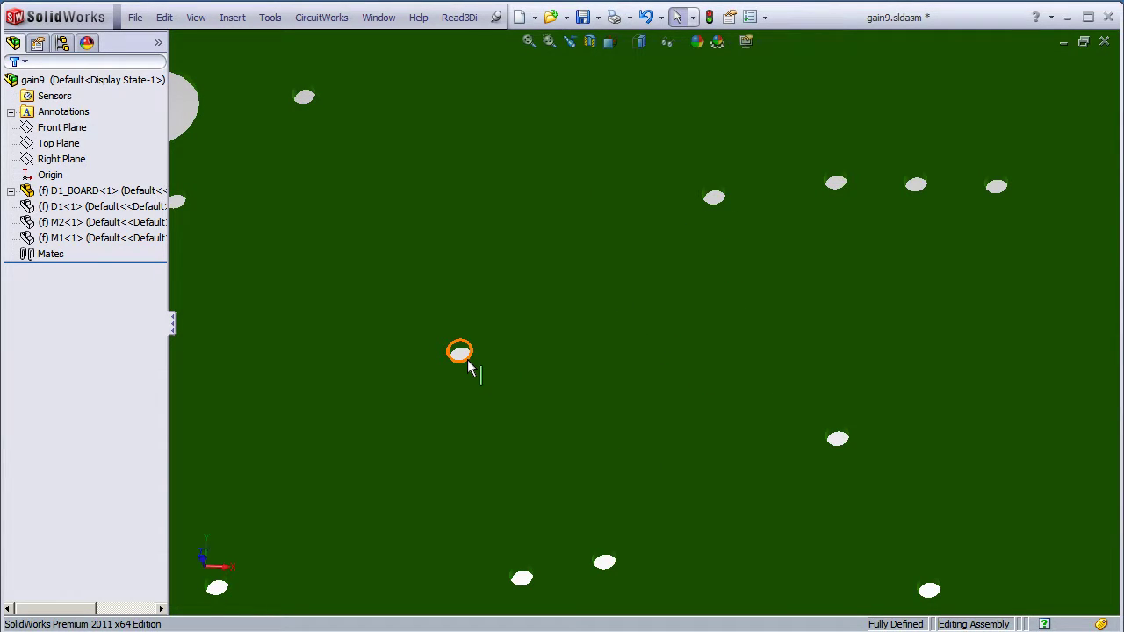
pyautogui.press('f')
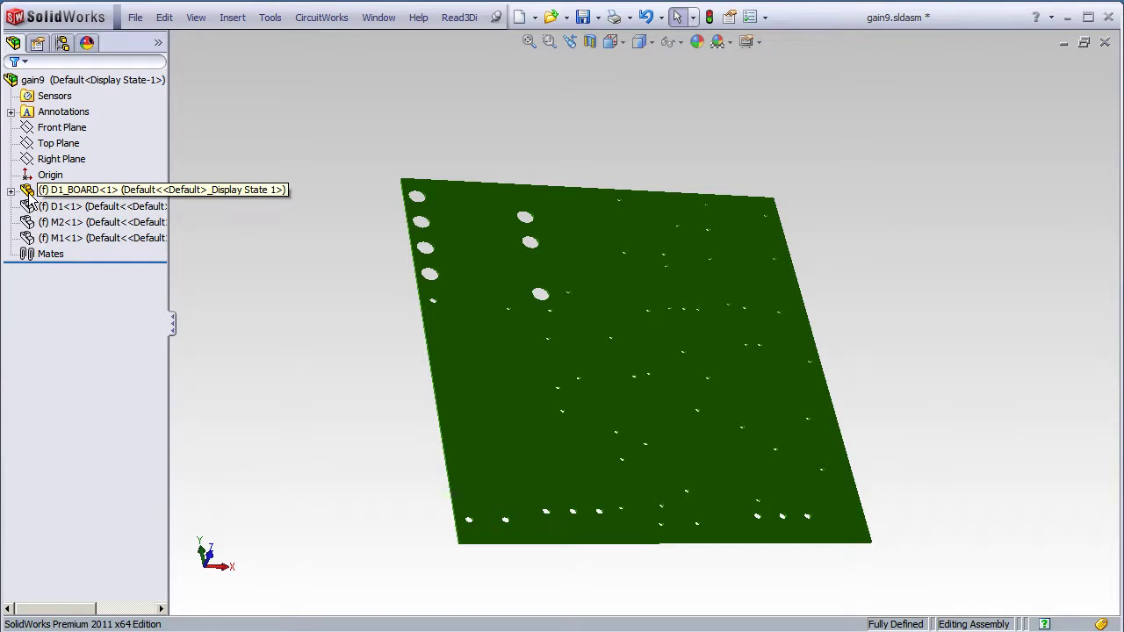
# - Hide D1_BOARD, show component D1 and examine its via cylinders from a low angle
pyautogui.rightClick(70, 190)
pyautogui.click(74, 158)
pyautogui.click(62, 206)
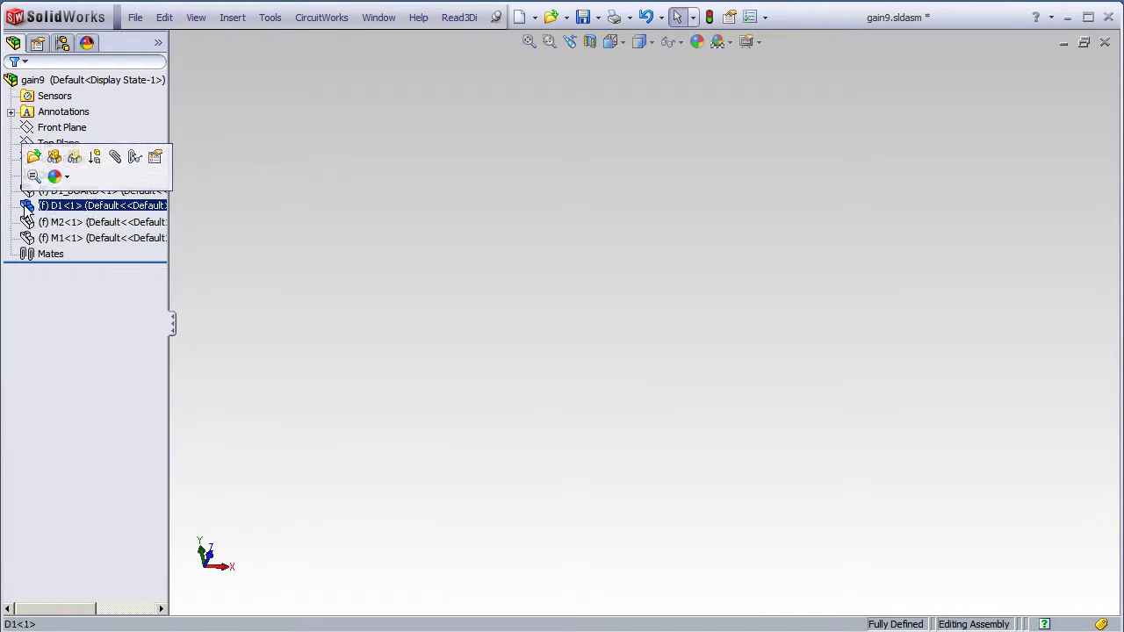
pyautogui.click(54, 156)
pyautogui.moveTo(433, 391); pyautogui.dragTo(474, 311, button='middle')
pyautogui.scroll(-10, 534, 321)
pyautogui.moveTo(593, 393); pyautogui.dragTo(512, 364, button='middle')
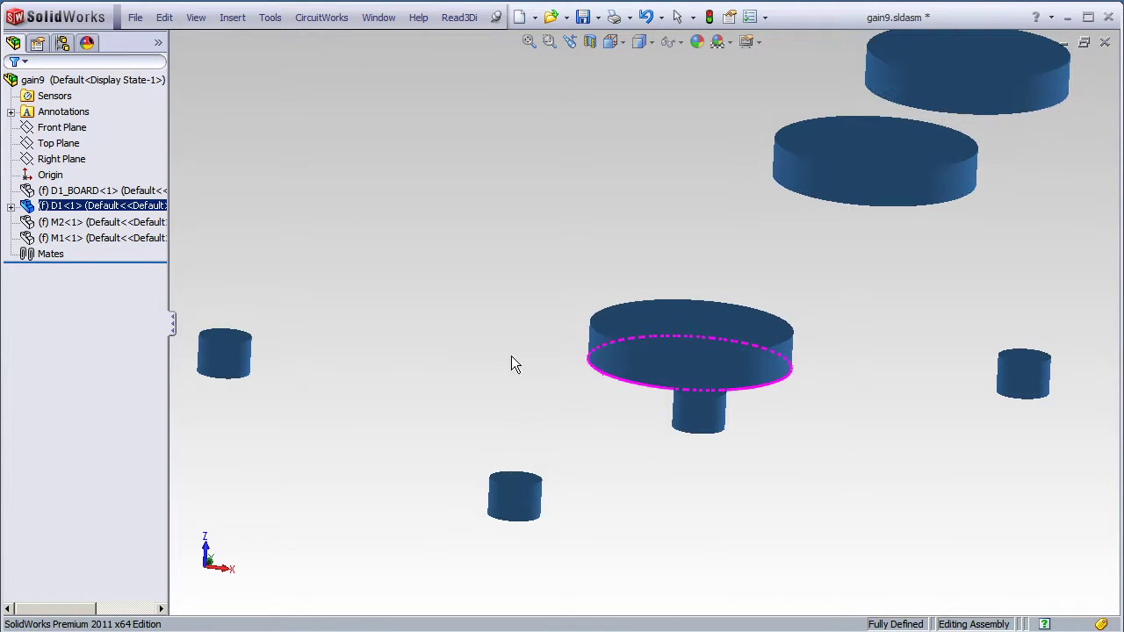
# - Show component M1 together with D1 and examine how its pads and traces meet the vias
pyautogui.click(26, 209)
pyautogui.rightClick(68, 237)
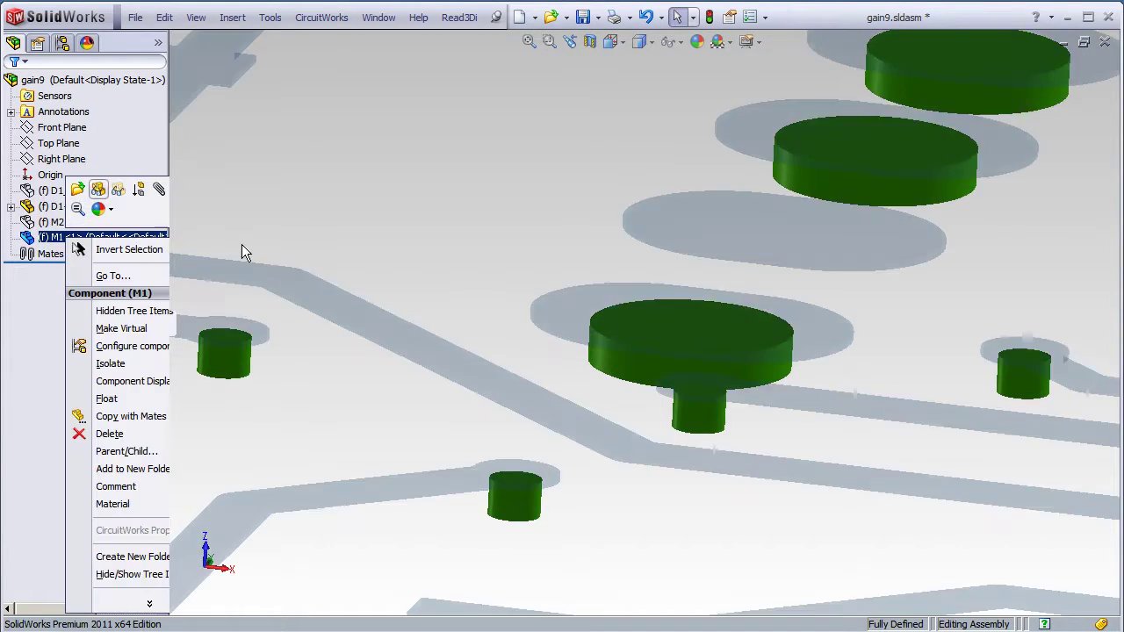
pyautogui.press('Escape')
pyautogui.moveTo(460, 272); pyautogui.dragTo(543, 400, button='middle')
pyautogui.scroll(6, 469, 272)
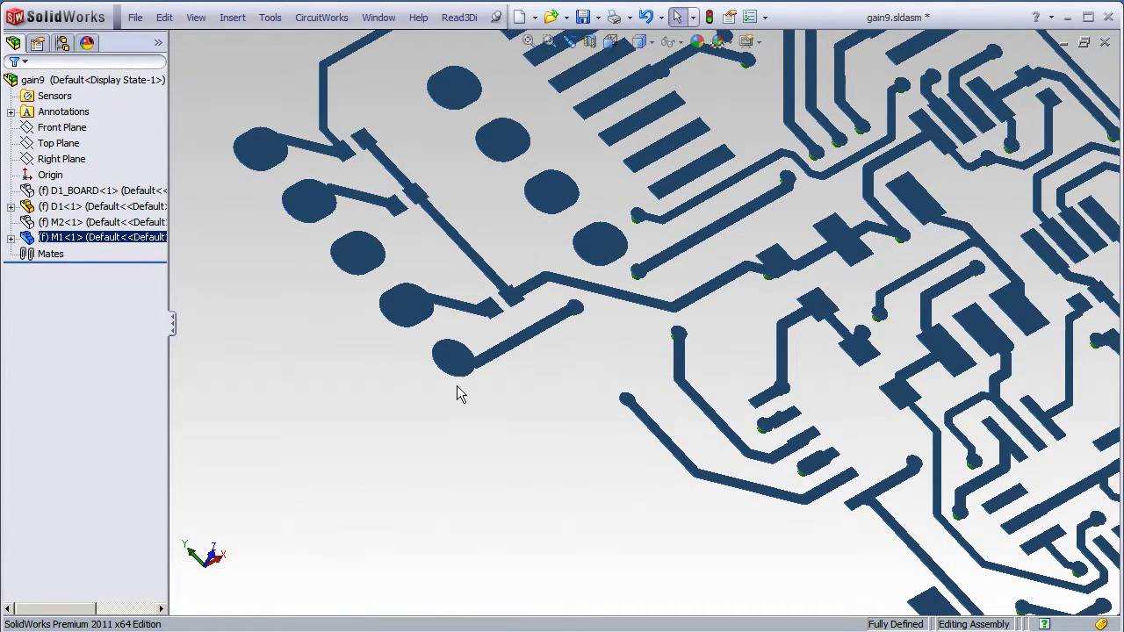
pyautogui.scroll(-5, 465, 377)
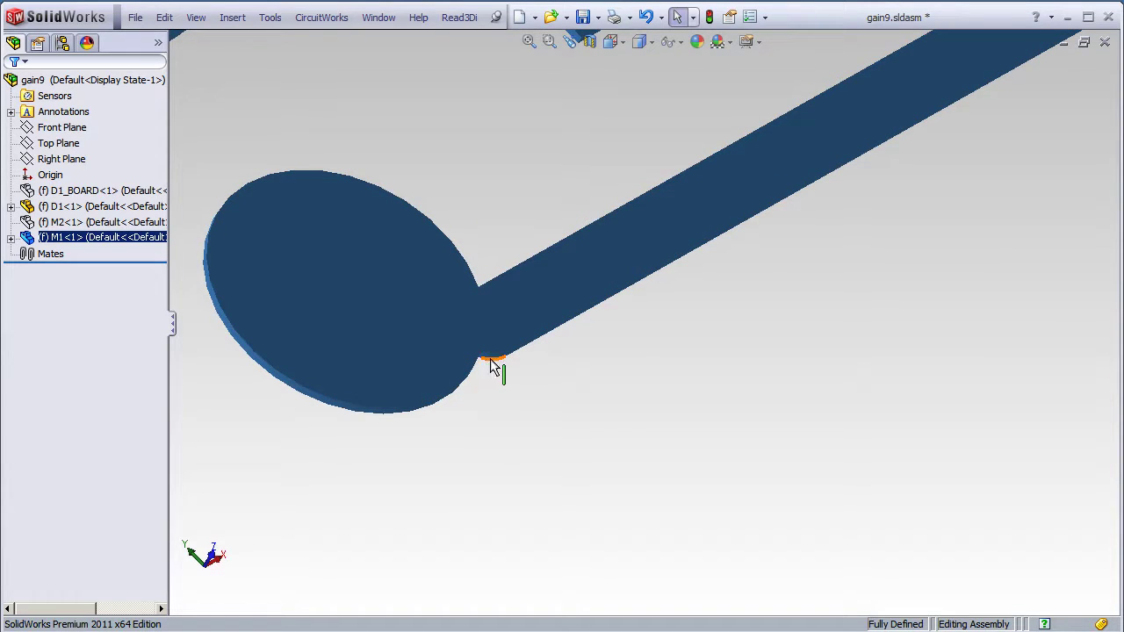
pyautogui.scroll(-2, 607, 406)
pyautogui.scroll(5, 607, 406)
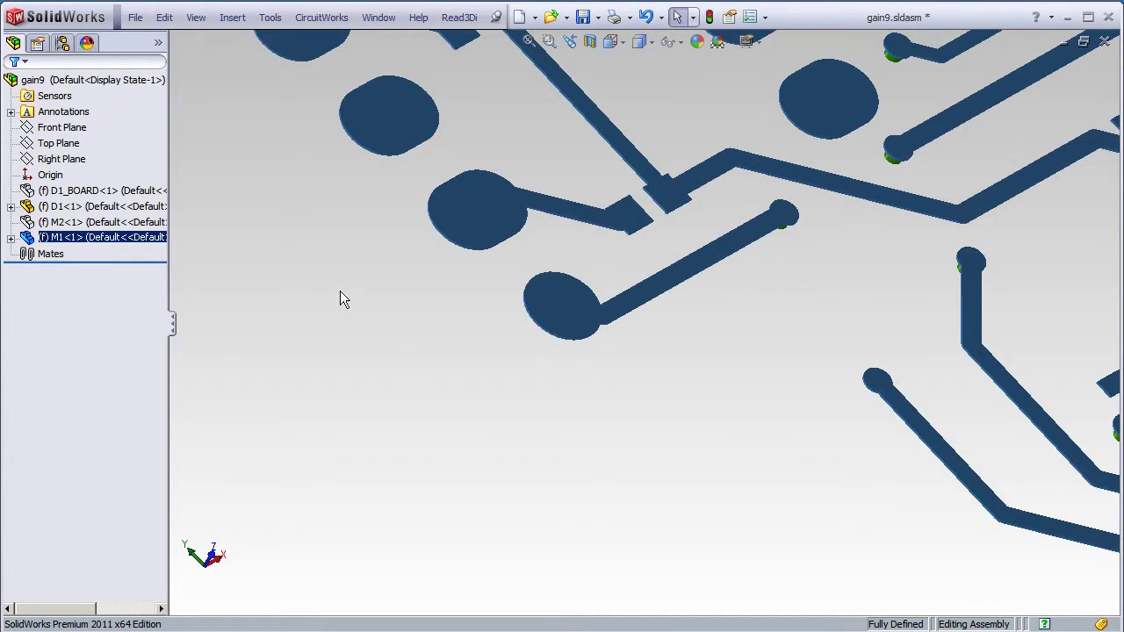
# - Show component M2 as well and inspect both conductor layers and the connecting vias from several angles
pyautogui.rightClick(61, 222)
pyautogui.click(535, 386)
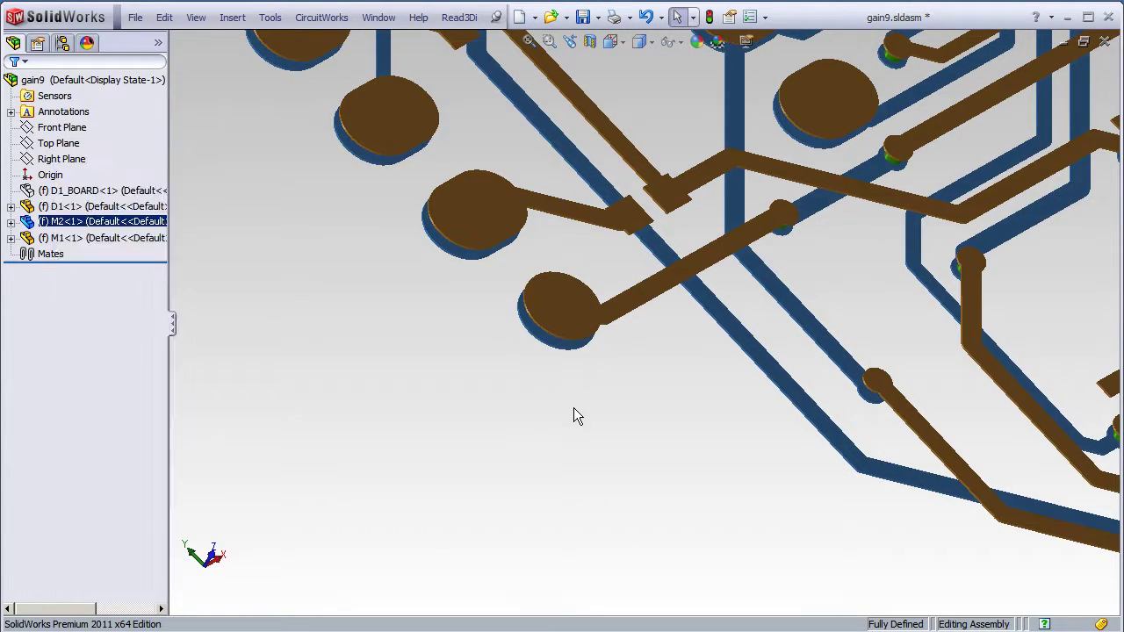
pyautogui.moveTo(624, 424); pyautogui.dragTo(591, 284, button='middle')
pyautogui.scroll(5, 591, 284)
pyautogui.scroll(-4, 646, 334)
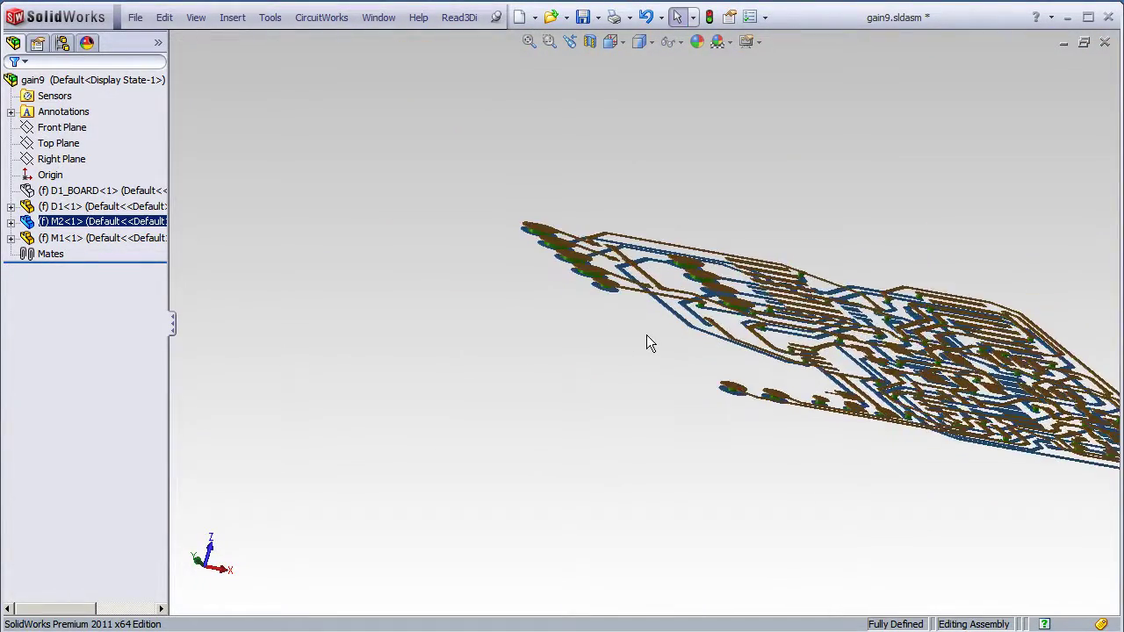
pyautogui.hotkey('ctrl', '5')
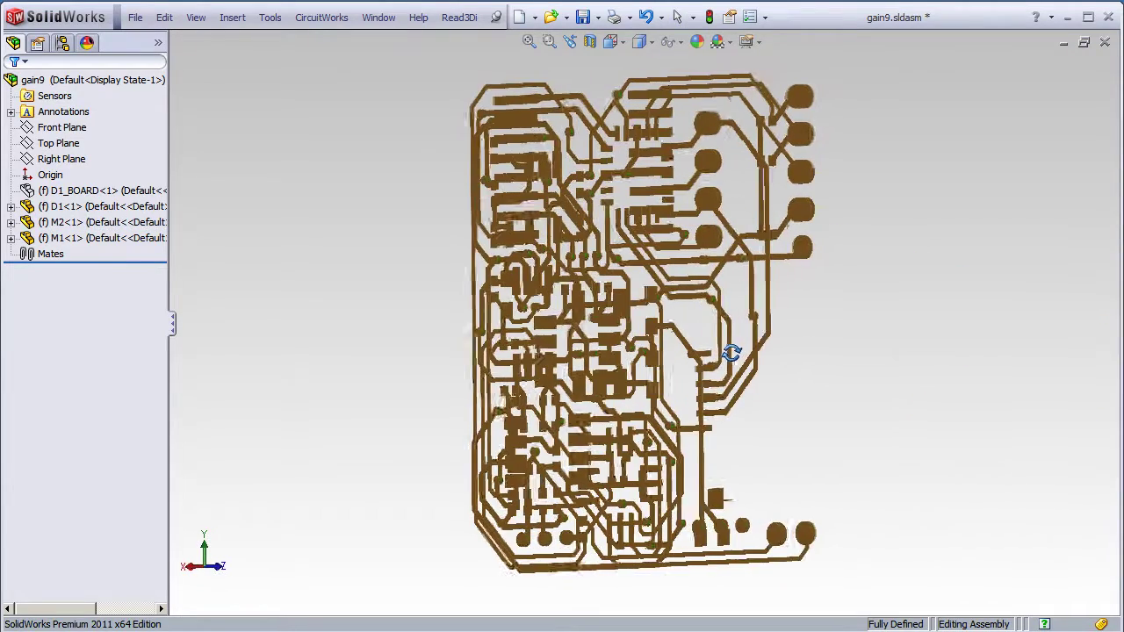
pyautogui.moveTo(780, 356); pyautogui.dragTo(322, 371, button='middle')
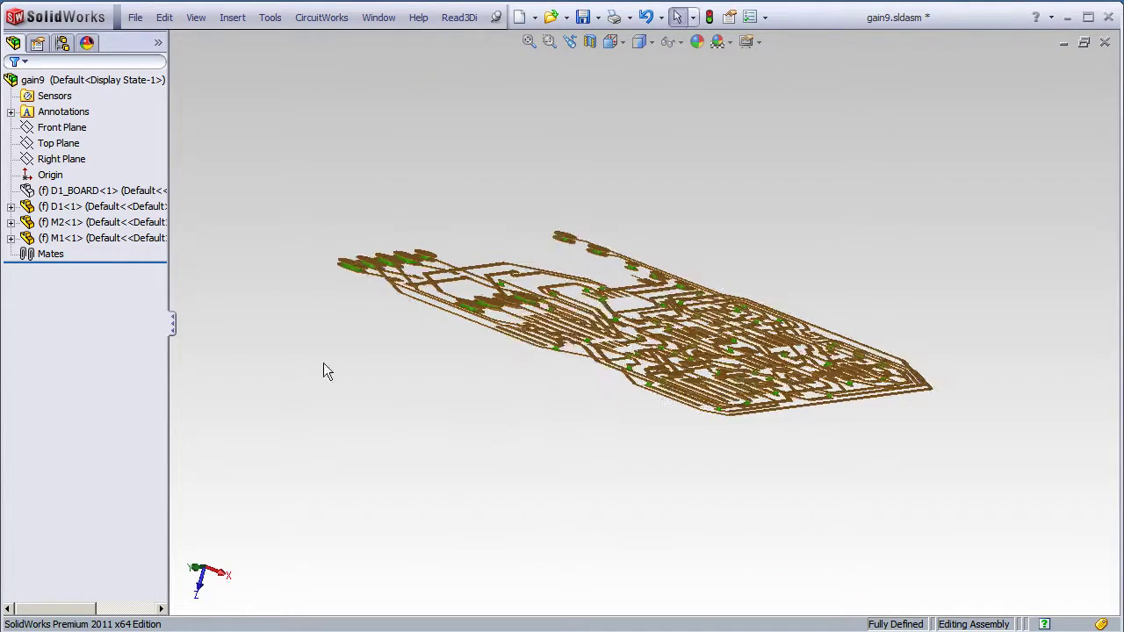
# - Show D1_BOARD again and view the complete board assembly from its face
pyautogui.rightClick(29, 192)
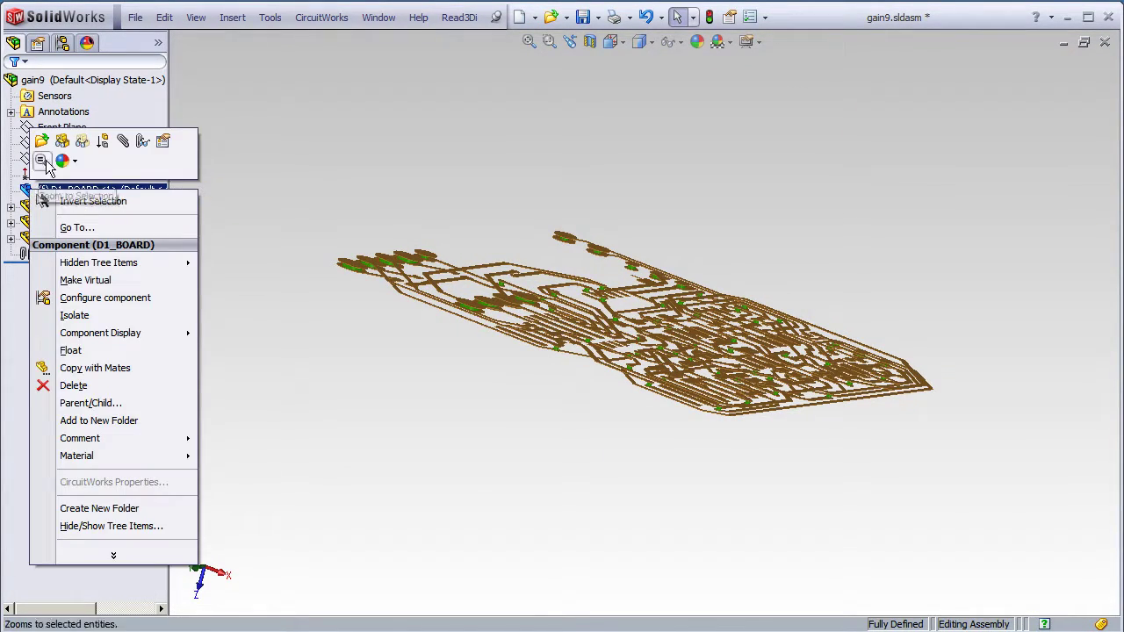
pyautogui.click(62, 140)
pyautogui.moveTo(472, 462); pyautogui.dragTo(376, 180, button='middle')
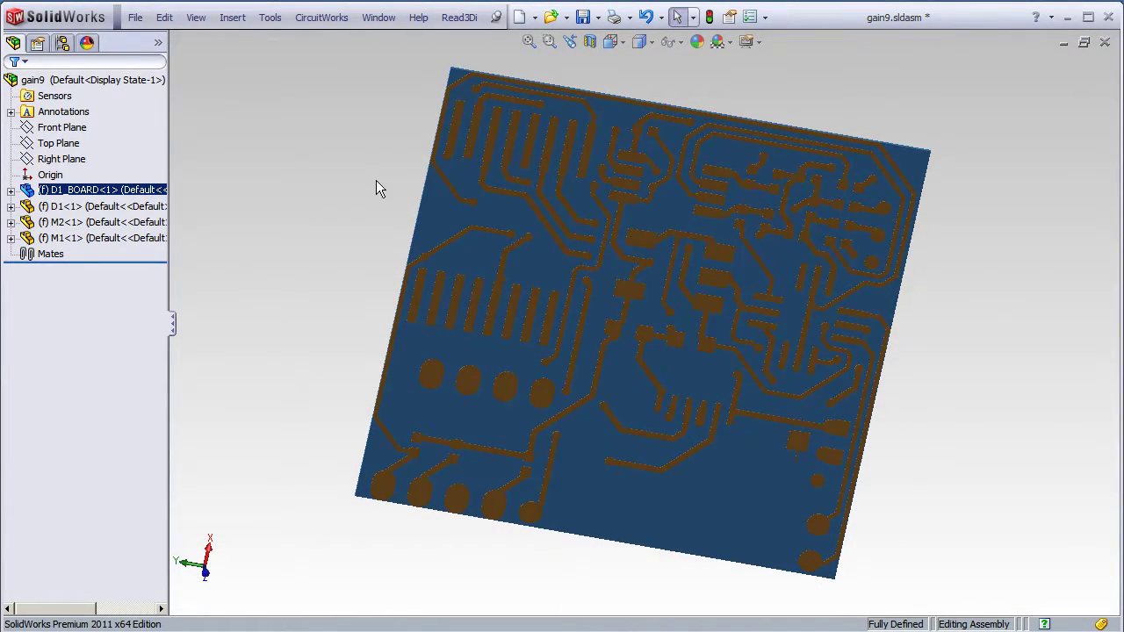